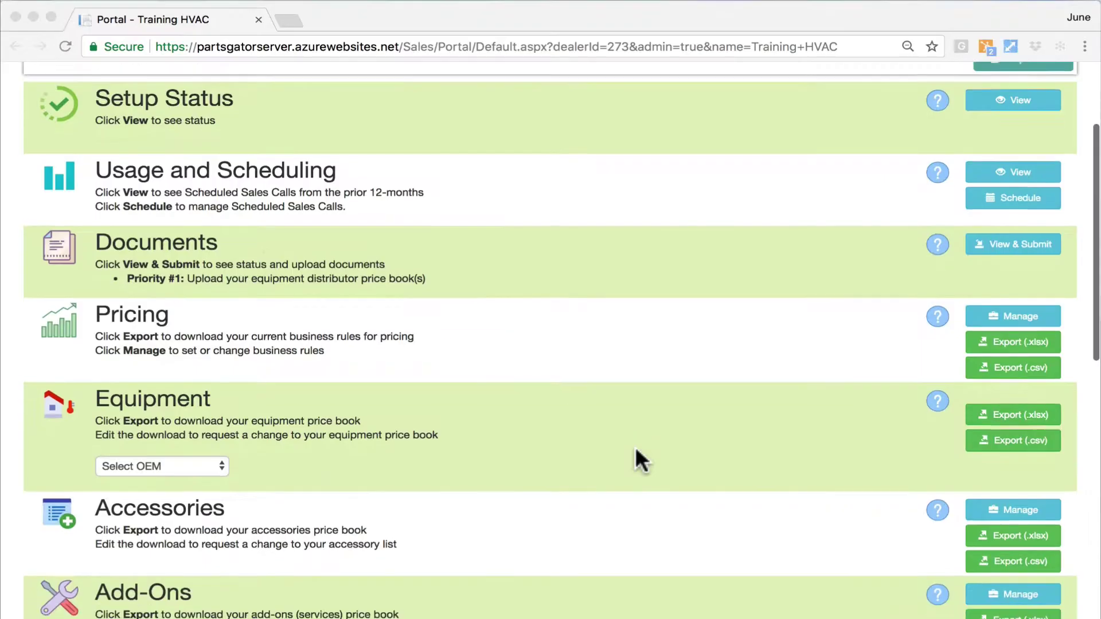
Open the business rules management for Pricing and review the pricing method options, keeping Gross Margin selected.
{"action": "scroll", "coordinate": [634, 408], "scroll_direction": "down", "scroll_amount": 3}
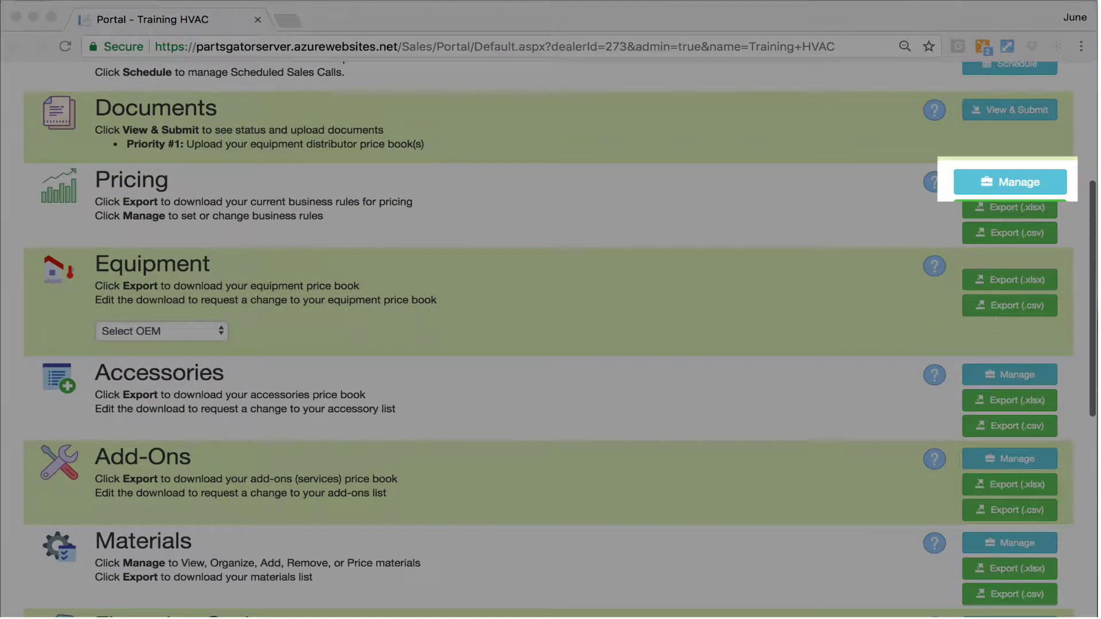
{"action": "left_click", "coordinate": [1016, 188]}
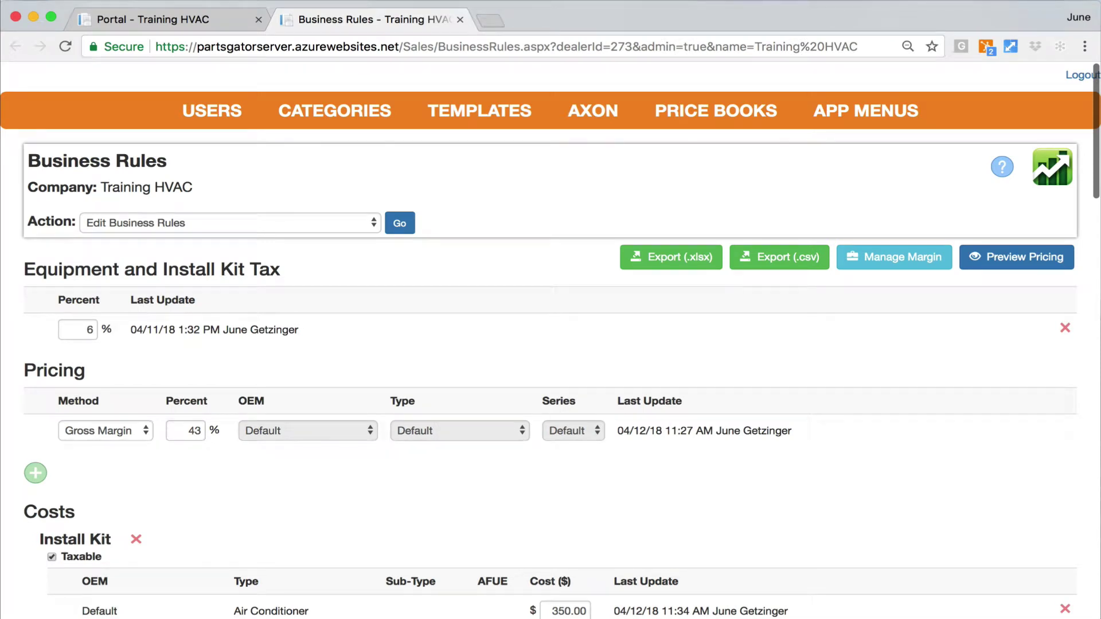
{"action": "scroll", "coordinate": [551, 339], "scroll_direction": "down", "scroll_amount": 3}
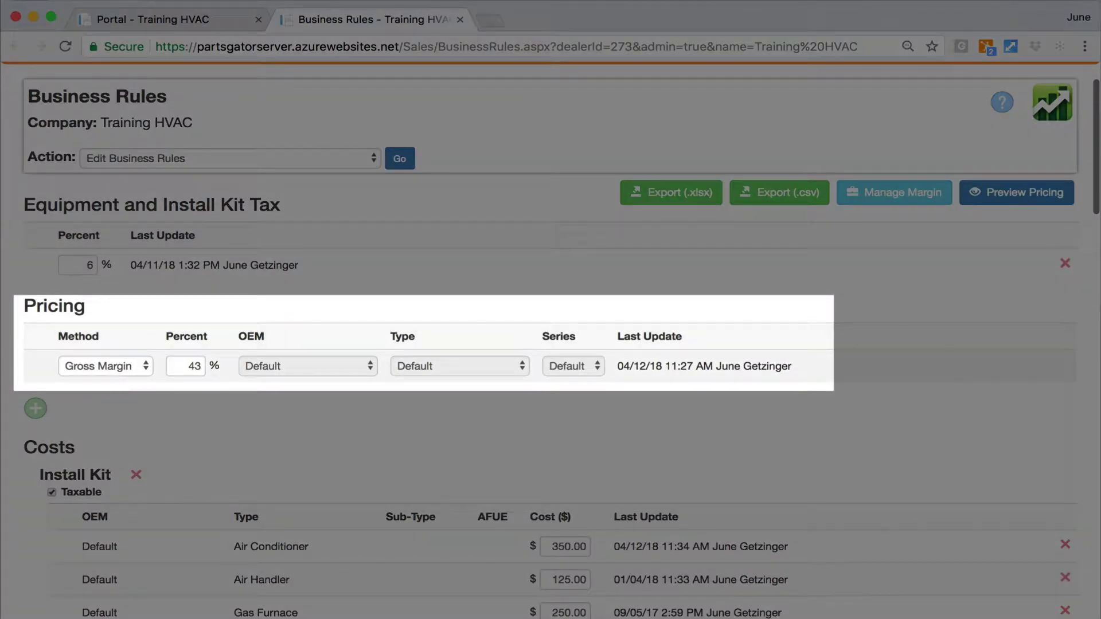
{"action": "left_click", "coordinate": [106, 366]}
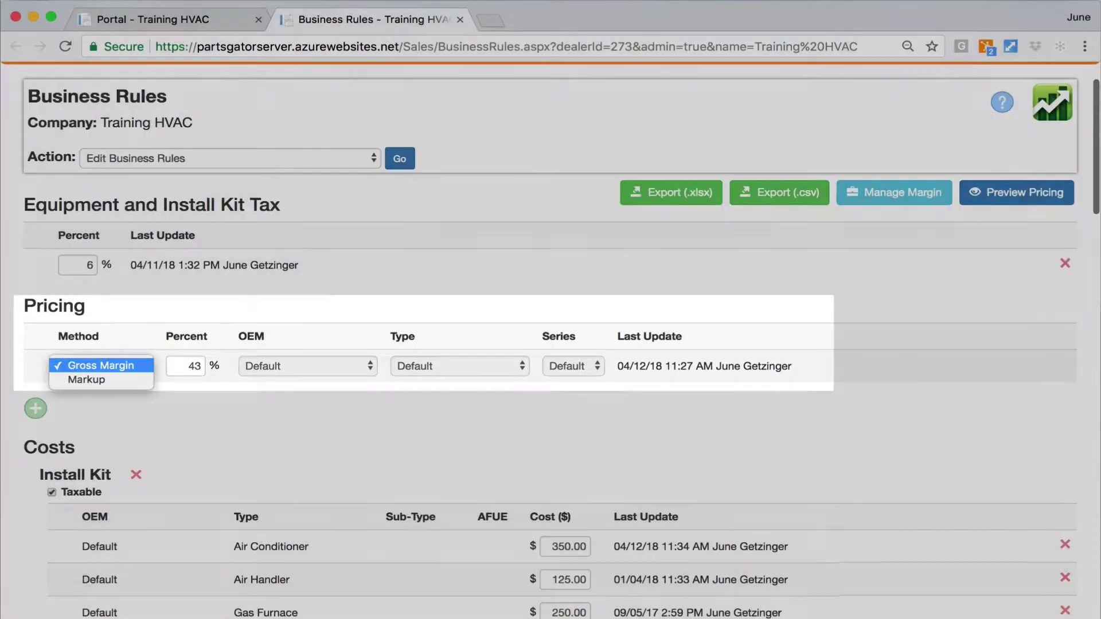
{"action": "left_click", "coordinate": [101, 366]}
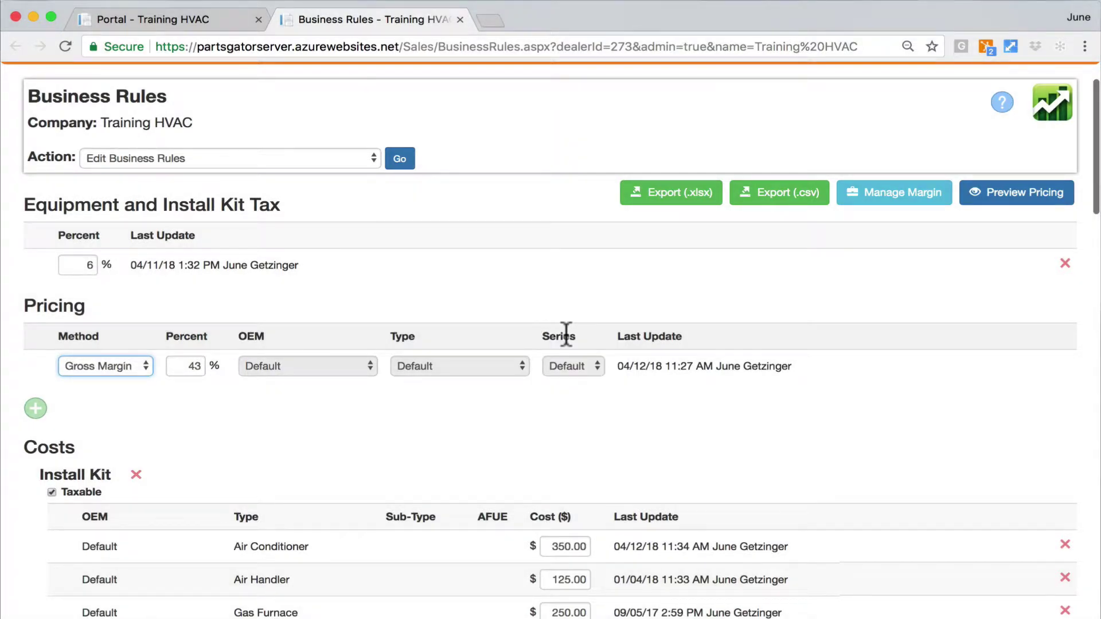
Review the Install Kit and labor costs by OEM and equipment type, along with the Price Adjustments.
{"action": "scroll", "coordinate": [501, 427], "scroll_direction": "down", "scroll_amount": 1}
{"action": "scroll", "coordinate": [497, 419], "scroll_direction": "down", "scroll_amount": 2}
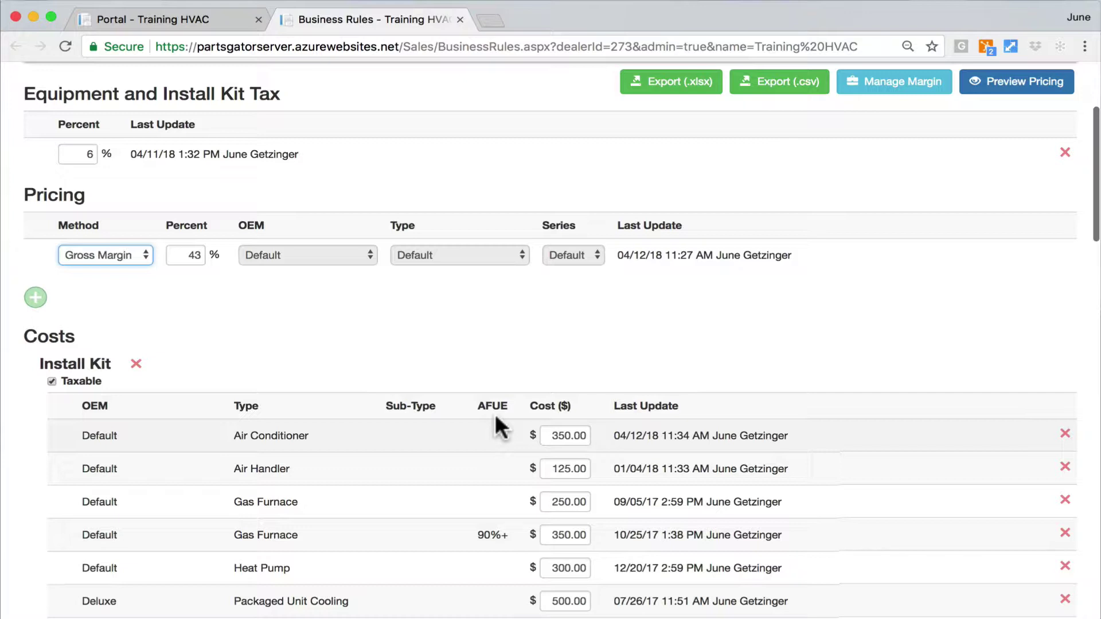
{"action": "scroll", "coordinate": [495, 419], "scroll_direction": "down", "scroll_amount": 2}
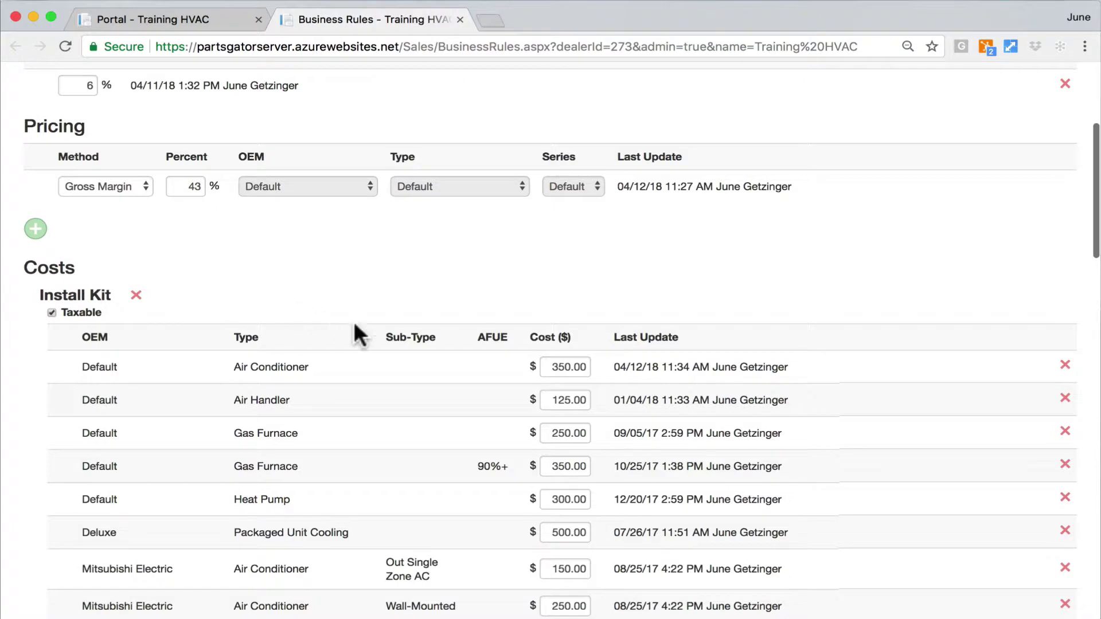
{"action": "left_click", "coordinate": [570, 367]}
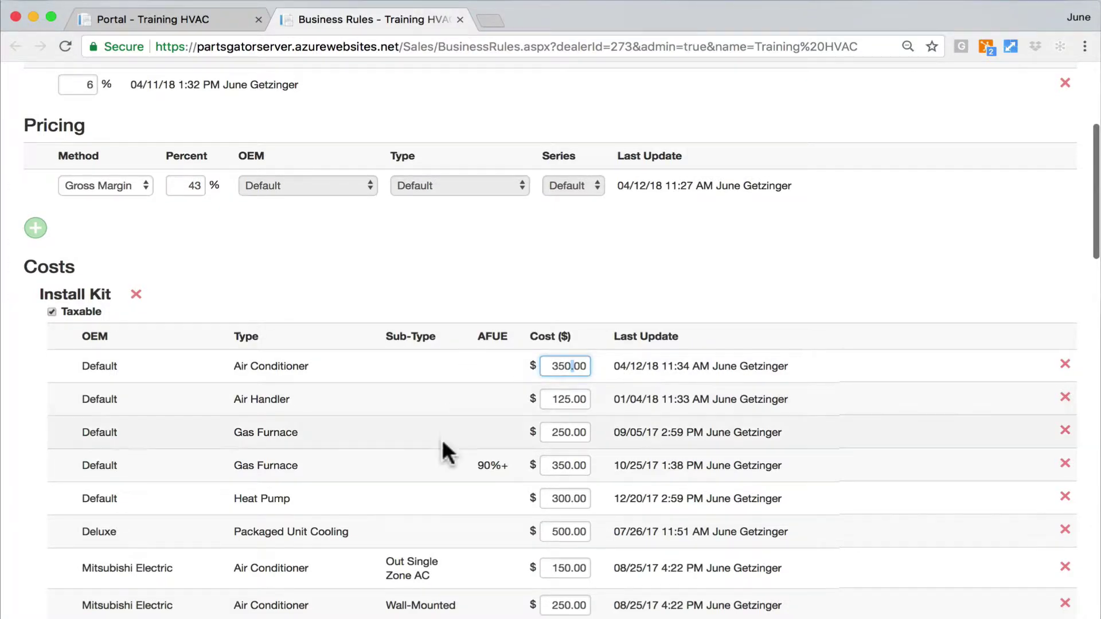
{"action": "scroll", "coordinate": [446, 452], "scroll_direction": "down", "scroll_amount": 3}
{"action": "scroll", "coordinate": [443, 443], "scroll_direction": "down", "scroll_amount": 15}
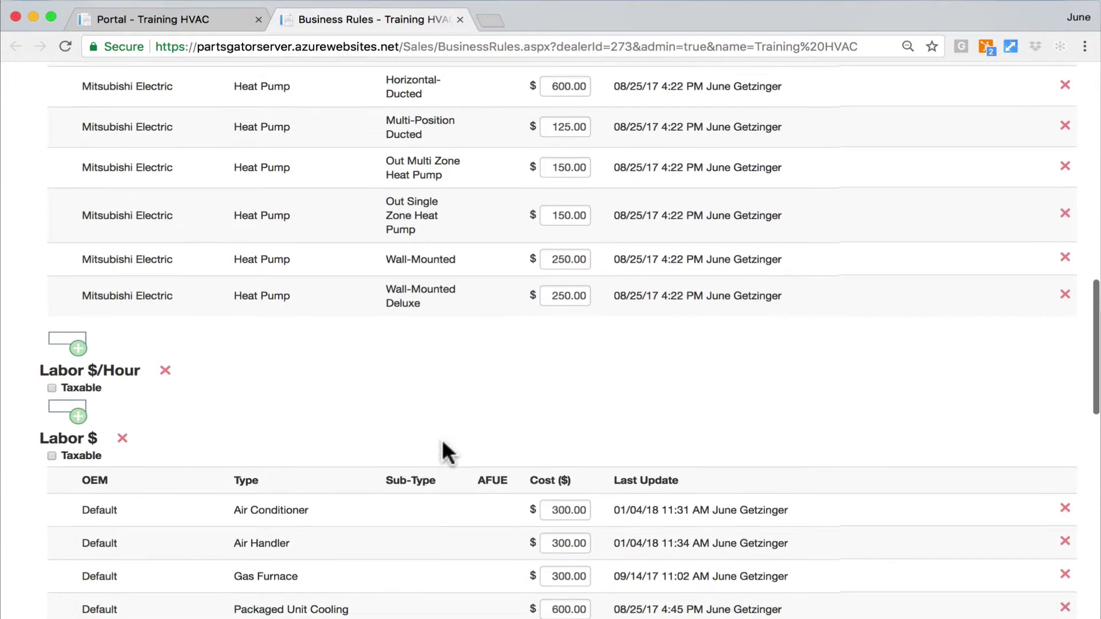
{"action": "scroll", "coordinate": [442, 442], "scroll_direction": "down", "scroll_amount": 2}
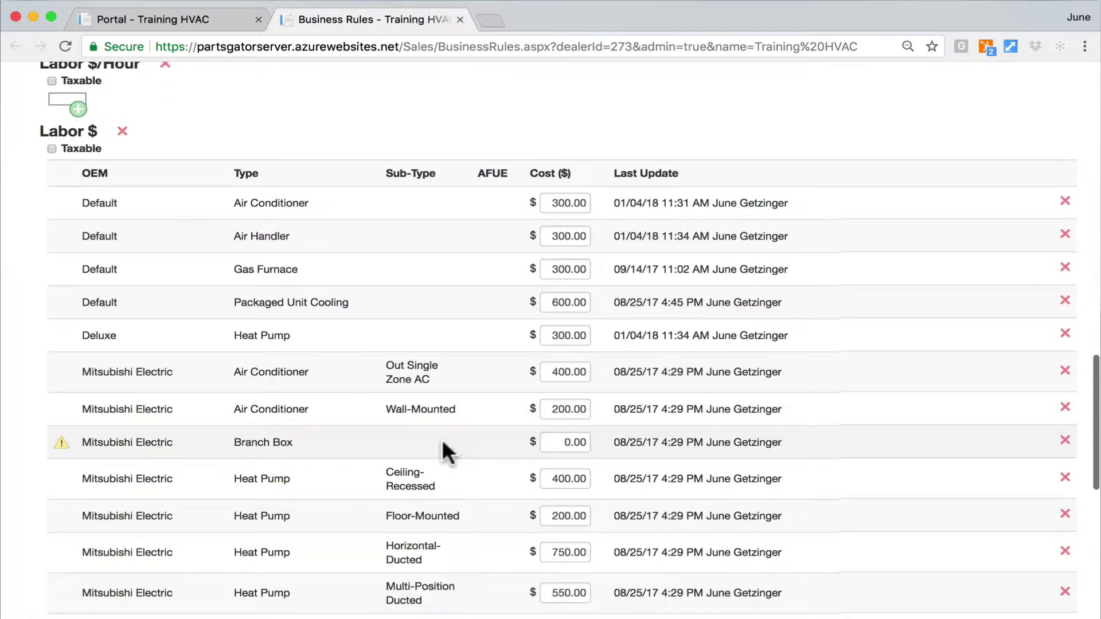
{"action": "scroll", "coordinate": [443, 450], "scroll_direction": "down", "scroll_amount": 1}
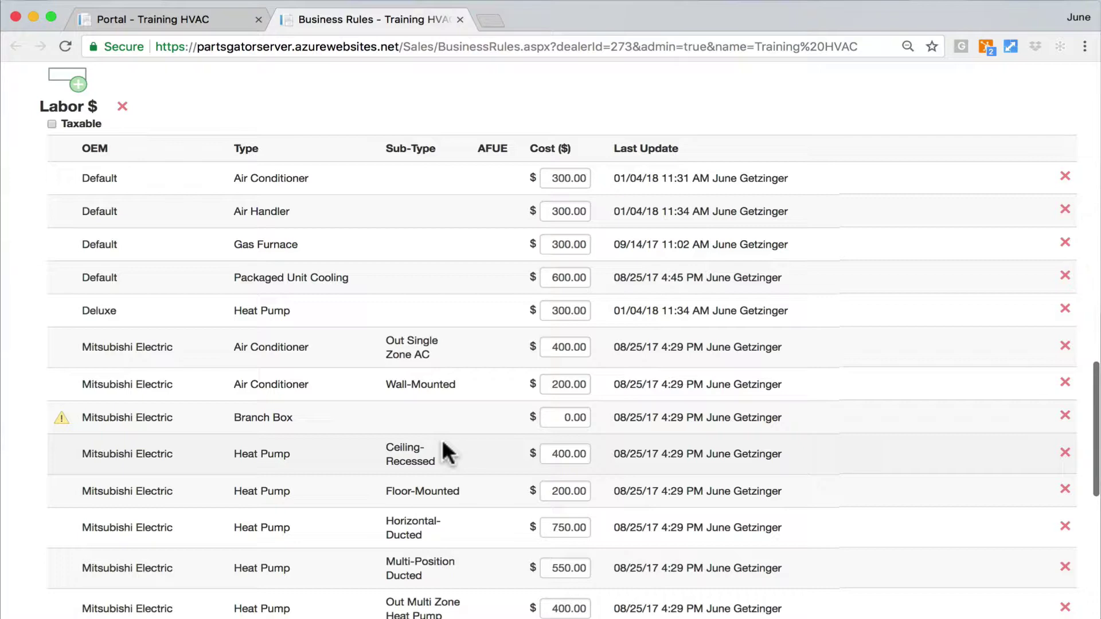
{"action": "scroll", "coordinate": [443, 443], "scroll_direction": "down", "scroll_amount": 10}
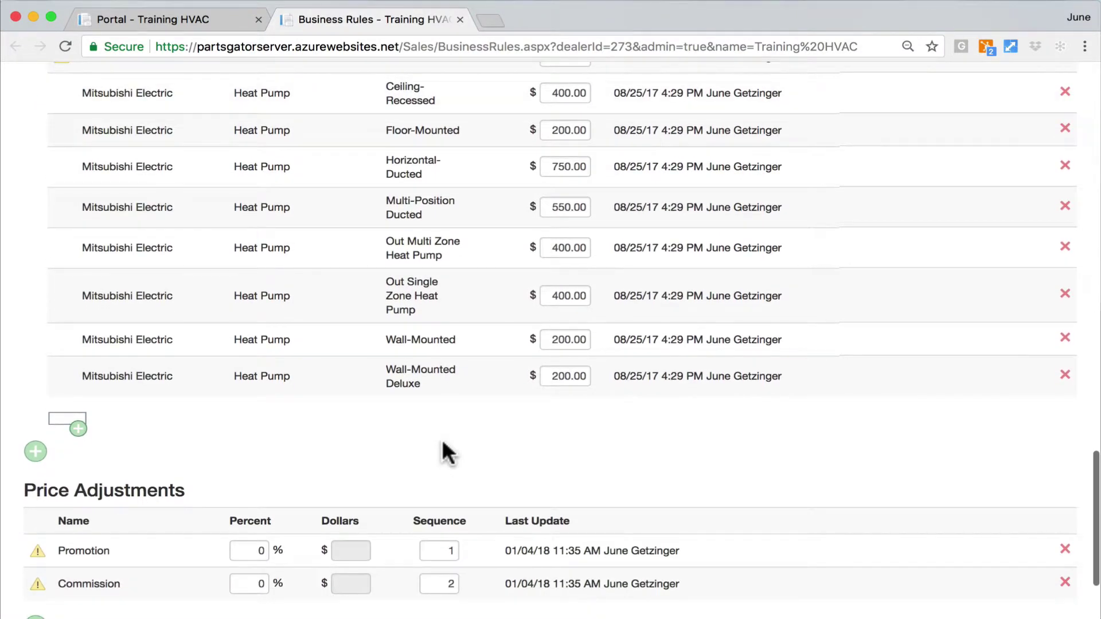
{"action": "scroll", "coordinate": [441, 453], "scroll_direction": "up", "scroll_amount": 1}
{"action": "scroll", "coordinate": [442, 454], "scroll_direction": "down", "scroll_amount": 2}
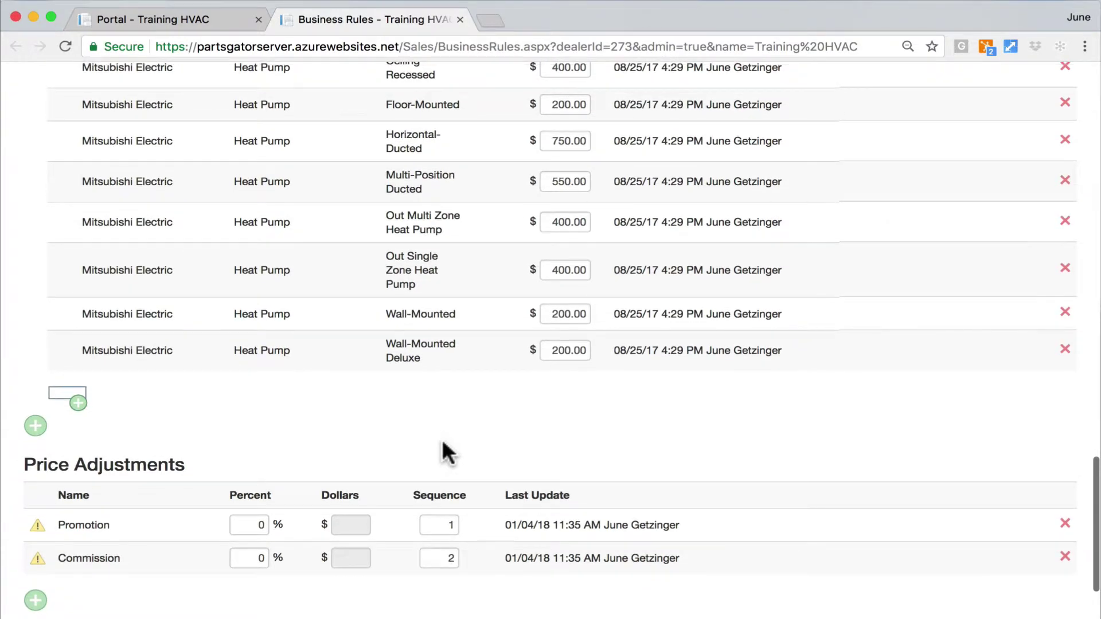
{"action": "scroll", "coordinate": [442, 443], "scroll_direction": "down", "scroll_amount": 1}
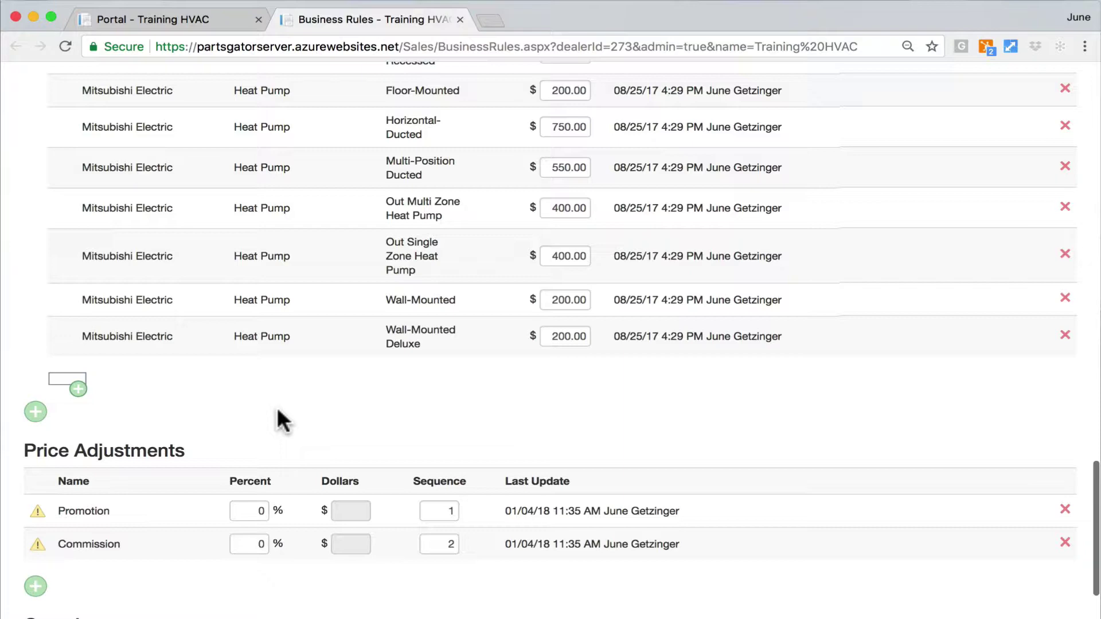
Set the default gross margin in the Pricing section to 45% and save the business rules.
{"action": "scroll", "coordinate": [277, 408], "scroll_direction": "up", "scroll_amount": 15}
{"action": "scroll", "coordinate": [277, 409], "scroll_direction": "up", "scroll_amount": 15}
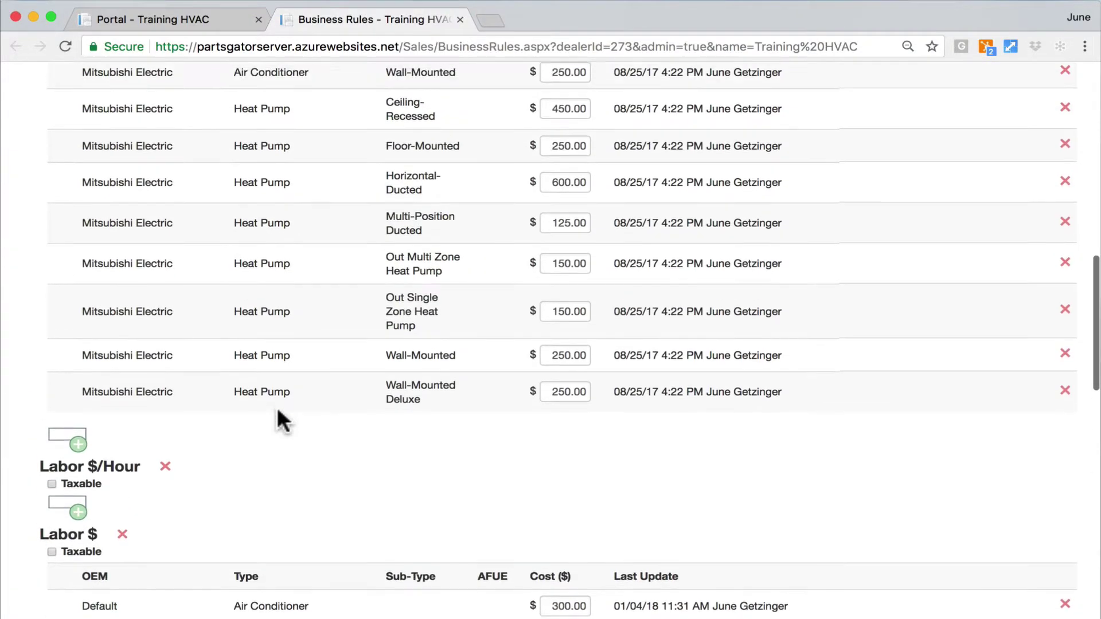
{"action": "scroll", "coordinate": [277, 407], "scroll_direction": "up", "scroll_amount": 3}
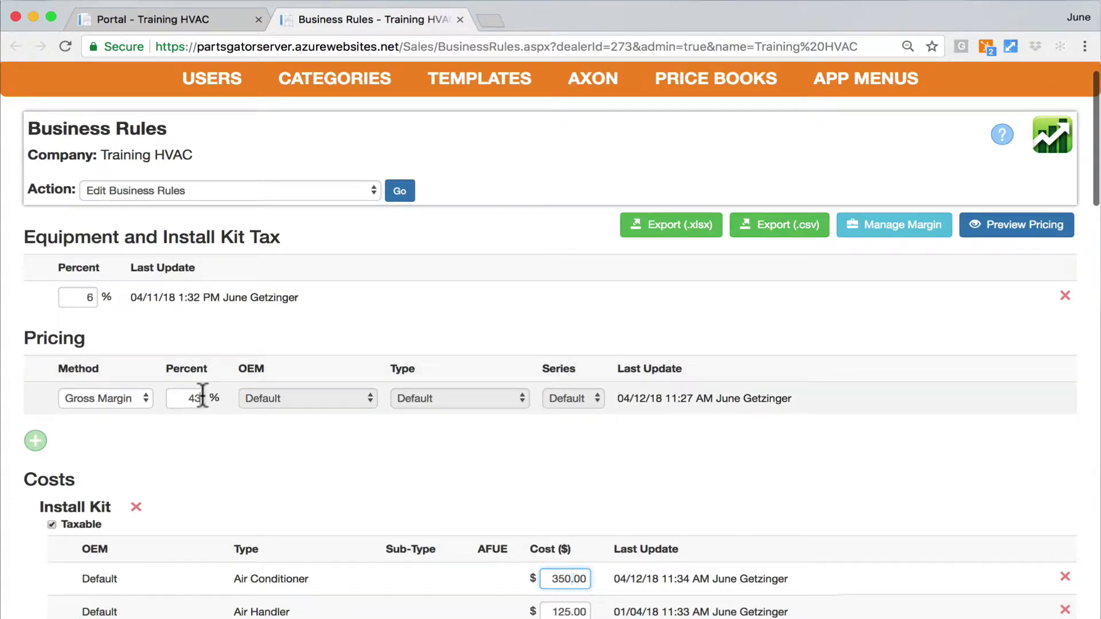
{"action": "left_click_drag", "start_coordinate": [202, 396], "coordinate": [187, 396]}
{"action": "type", "text": "45"}
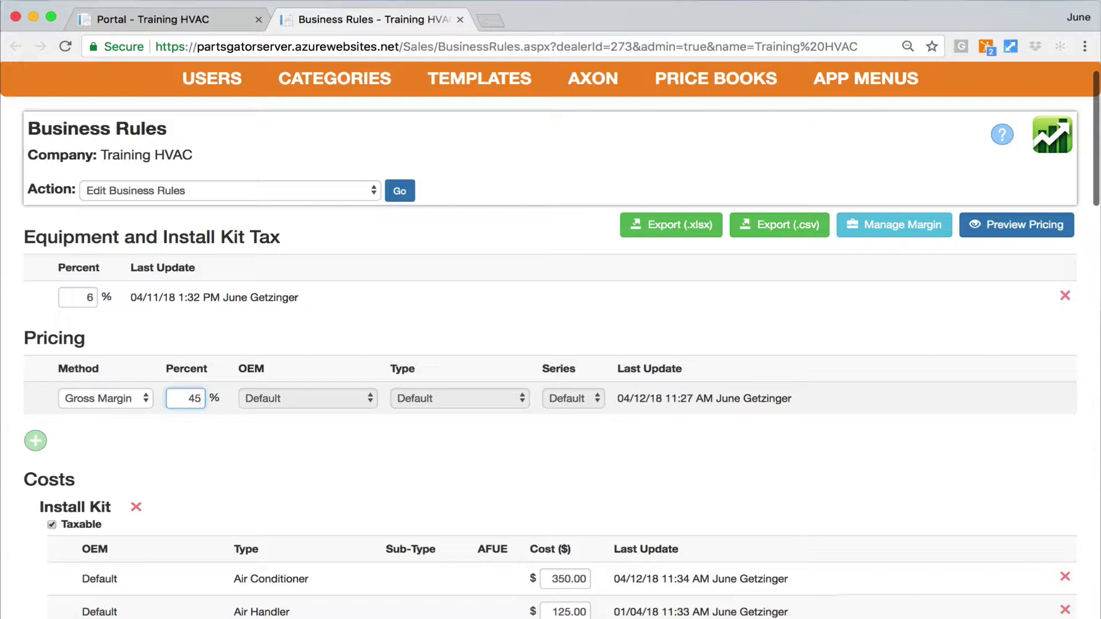
{"action": "key", "text": "Tab"}
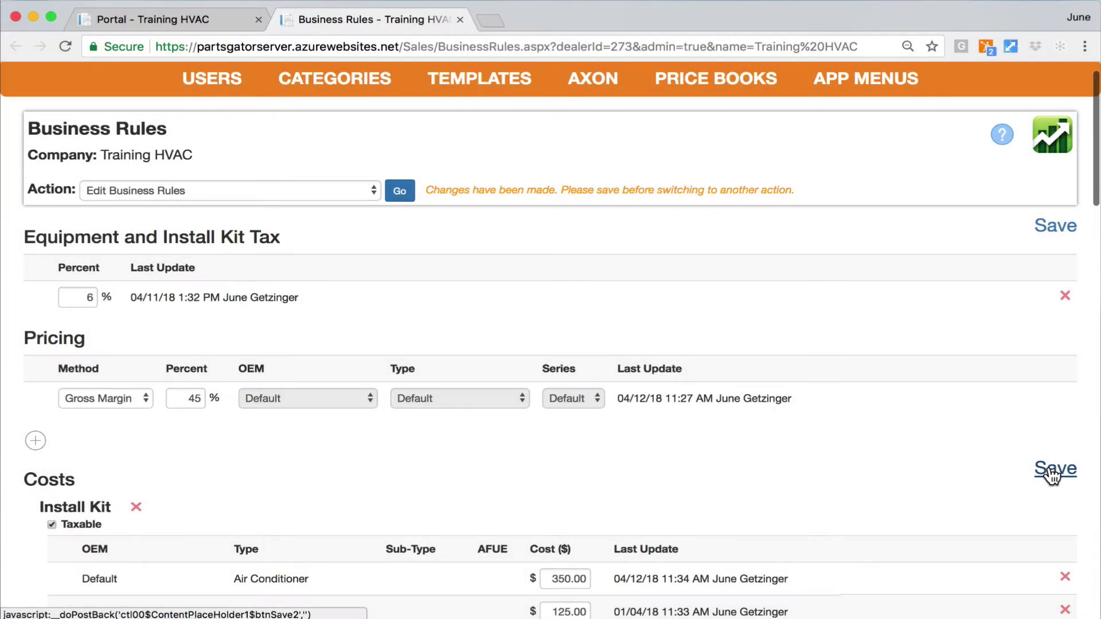
{"action": "left_click", "coordinate": [1042, 474]}
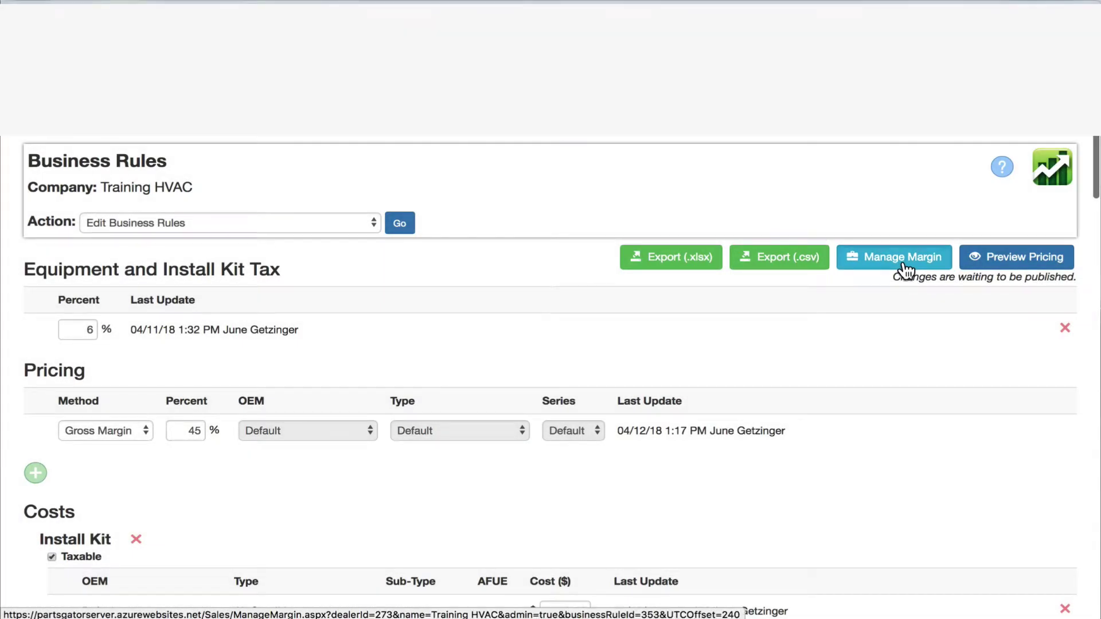
Refresh the business rules in Manage Margin and turn on Preview Calculations for all Models.
{"action": "left_click", "coordinate": [904, 268]}
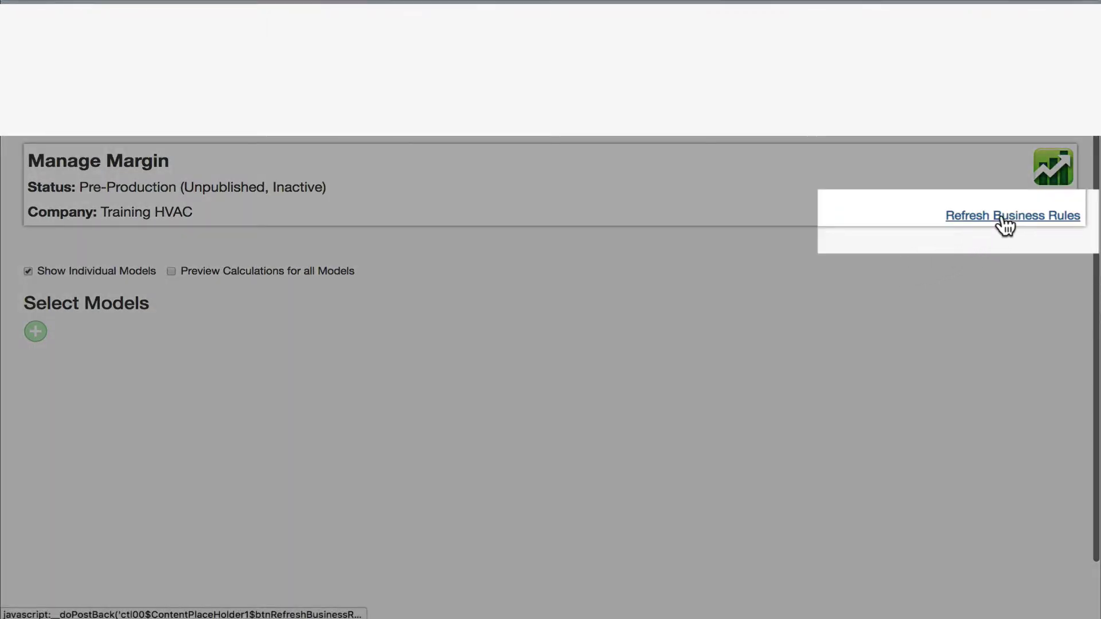
{"action": "left_click", "coordinate": [1003, 217]}
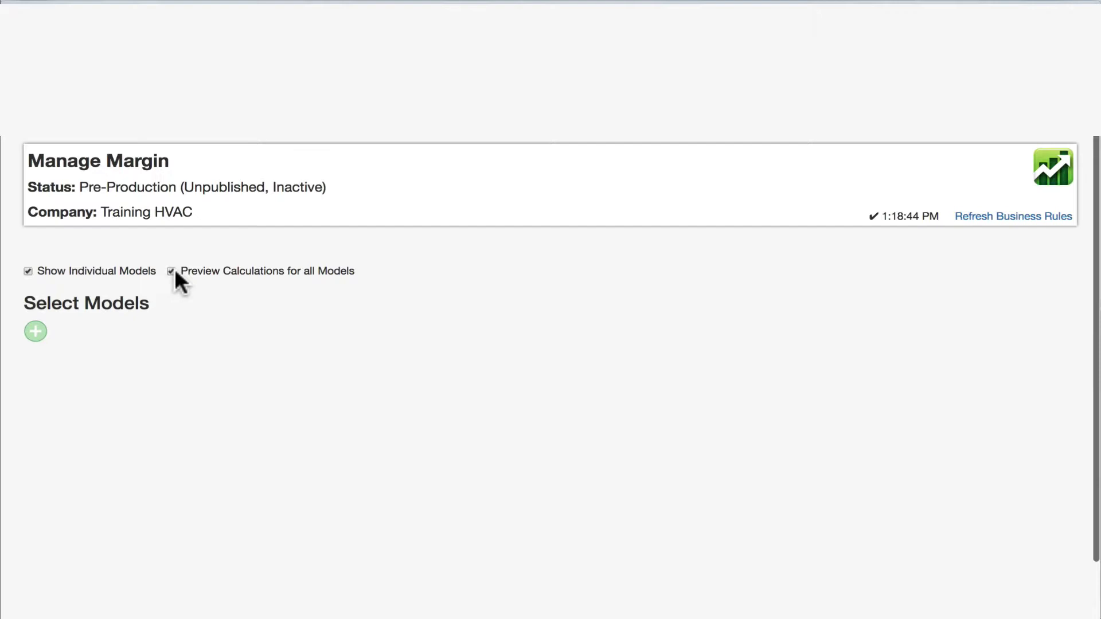
Add a model selection for OEM Deluxe, type Air Conditioner, series Platinum, model 16DP1936 Platinum Series (1720).
{"action": "left_click", "coordinate": [35, 335]}
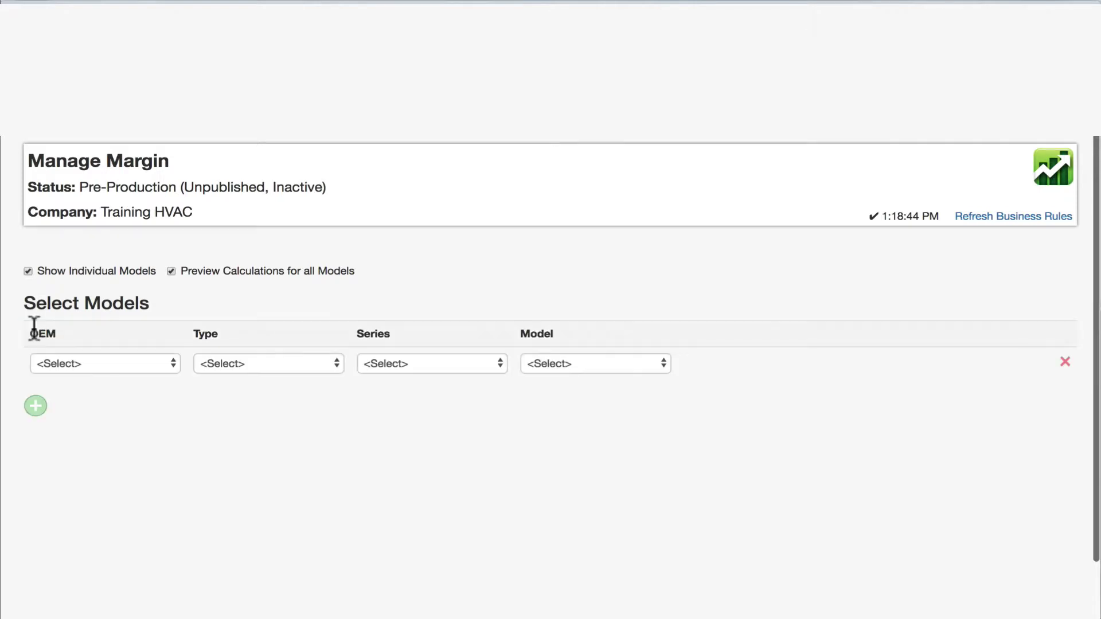
{"action": "left_click", "coordinate": [146, 363]}
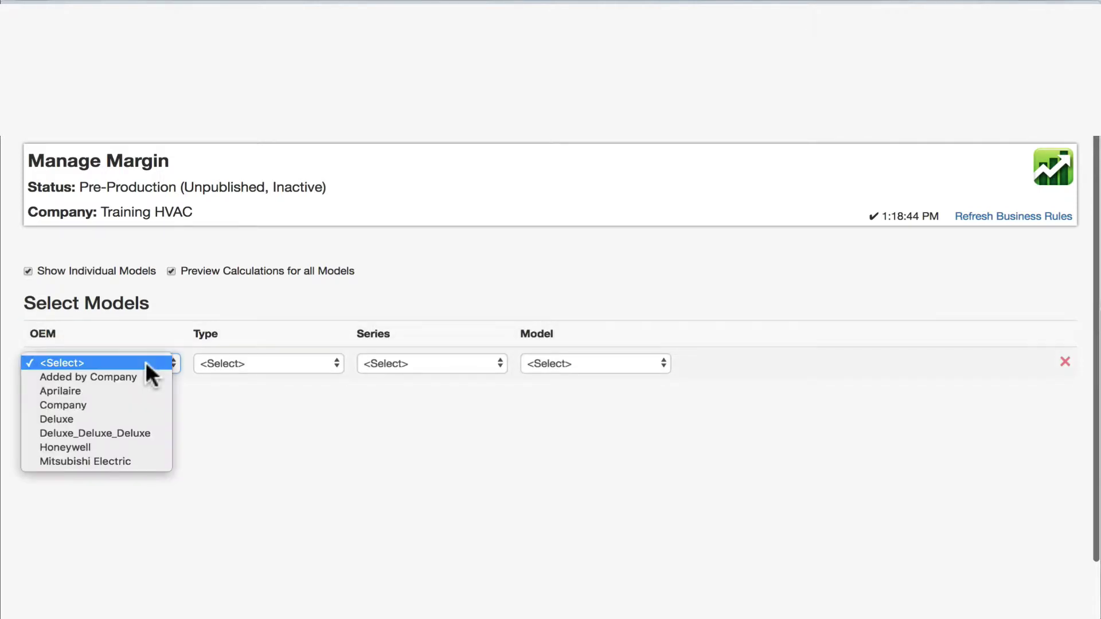
{"action": "left_click", "coordinate": [137, 416]}
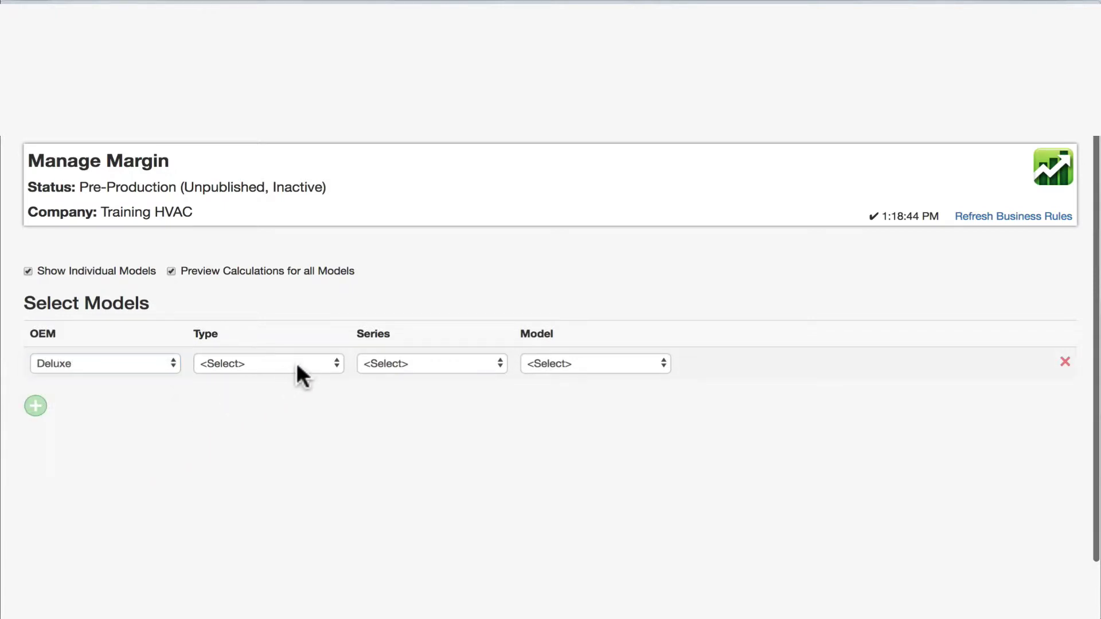
{"action": "left_click", "coordinate": [311, 361]}
{"action": "left_click", "coordinate": [310, 375]}
{"action": "left_click", "coordinate": [436, 363]}
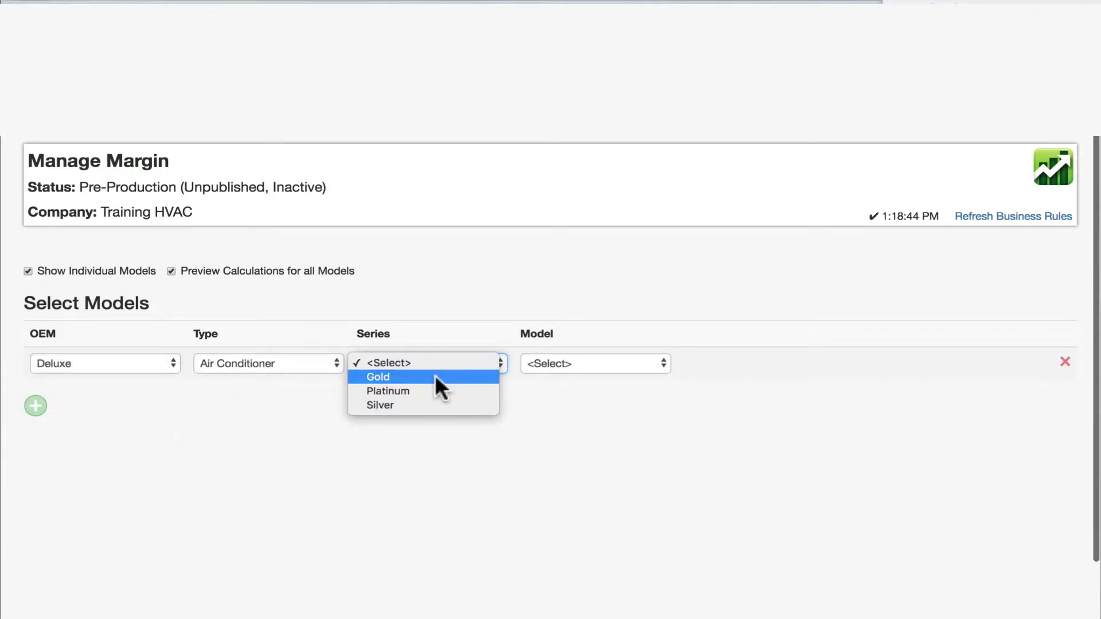
{"action": "left_click", "coordinate": [432, 391]}
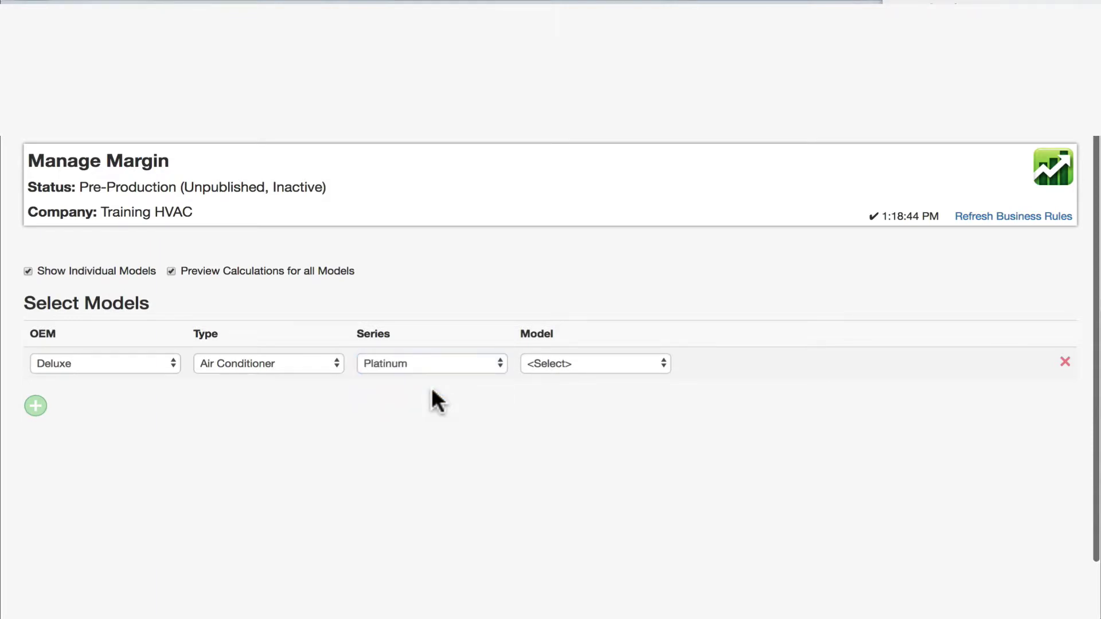
{"action": "left_click", "coordinate": [601, 367]}
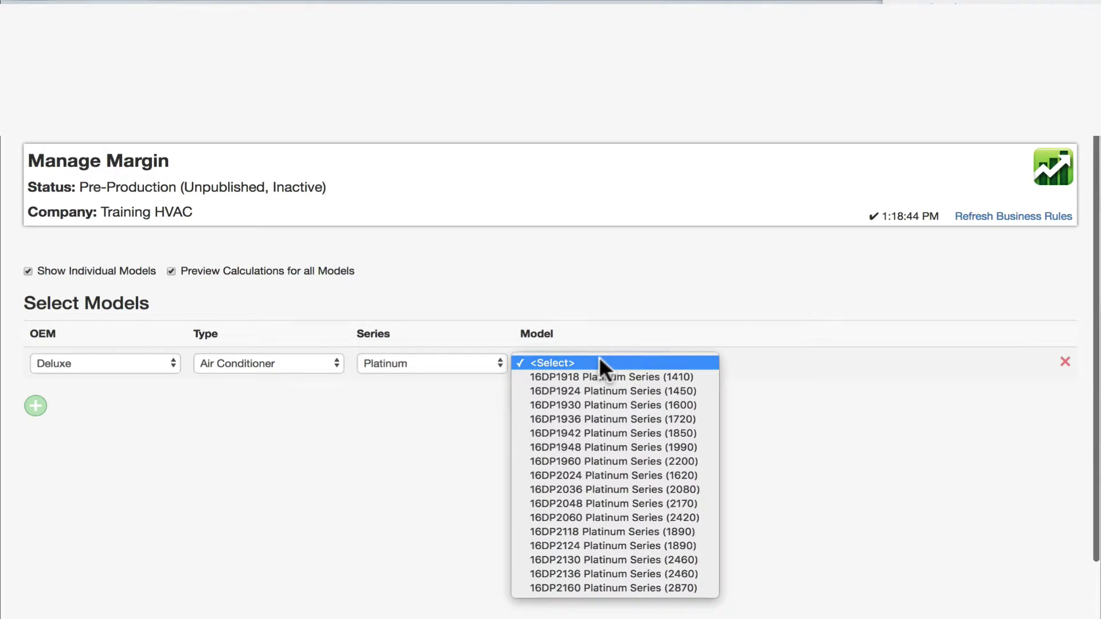
{"action": "left_click", "coordinate": [600, 359]}
{"action": "left_click", "coordinate": [600, 360]}
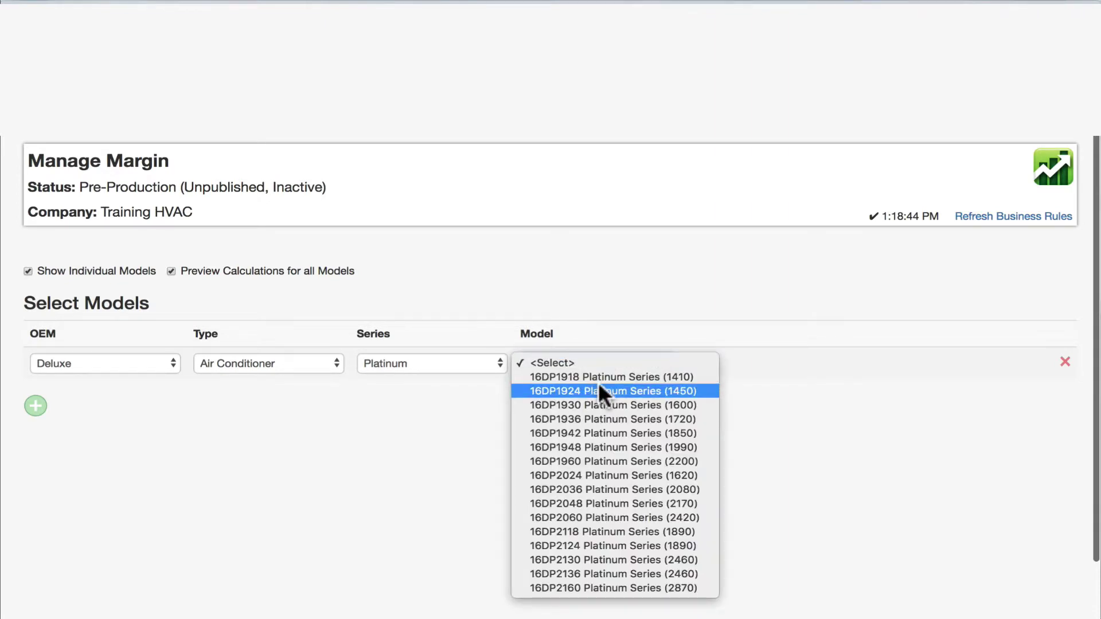
{"action": "left_click", "coordinate": [600, 420]}
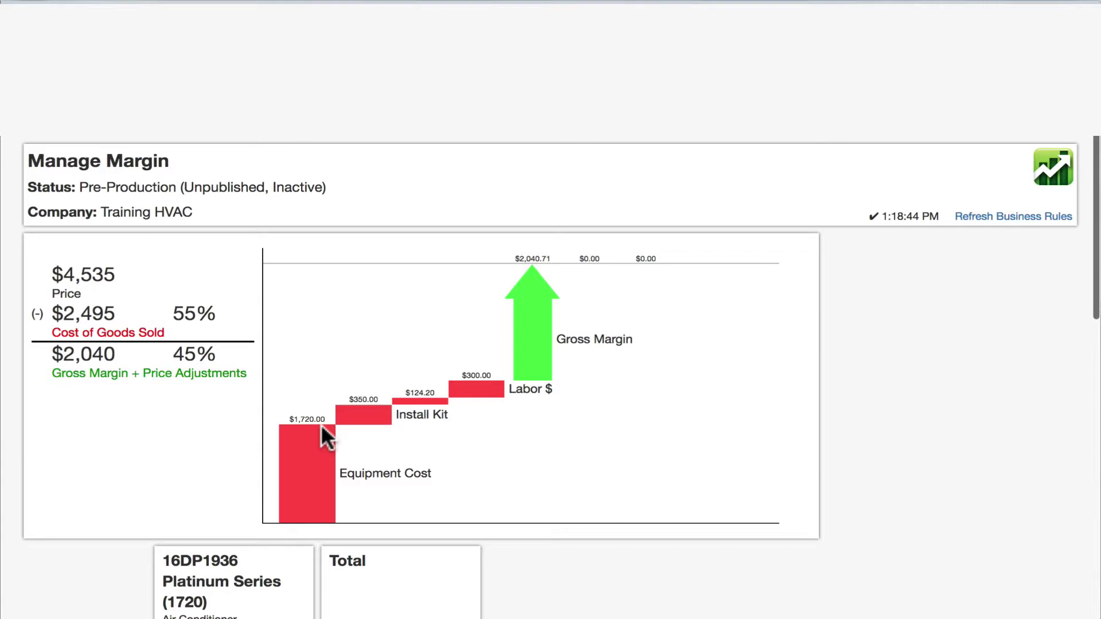
Examine the selected model's price chart and its breakdown of costs, tax, labor, gross margin and final price.
{"action": "mouse_move", "coordinate": [321, 426]}
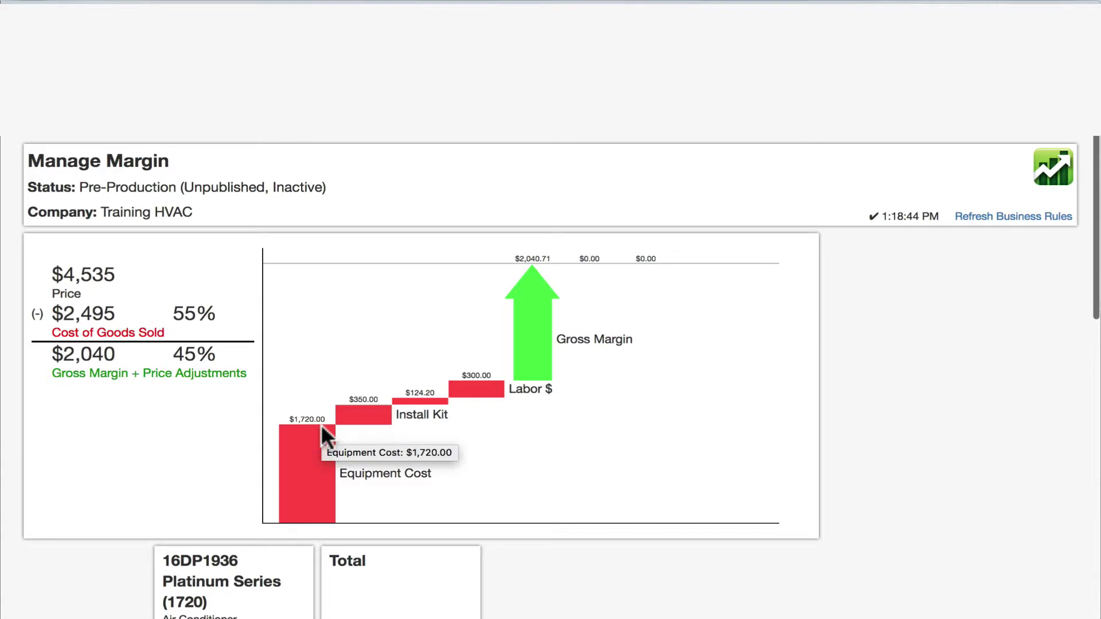
{"action": "mouse_move", "coordinate": [546, 354]}
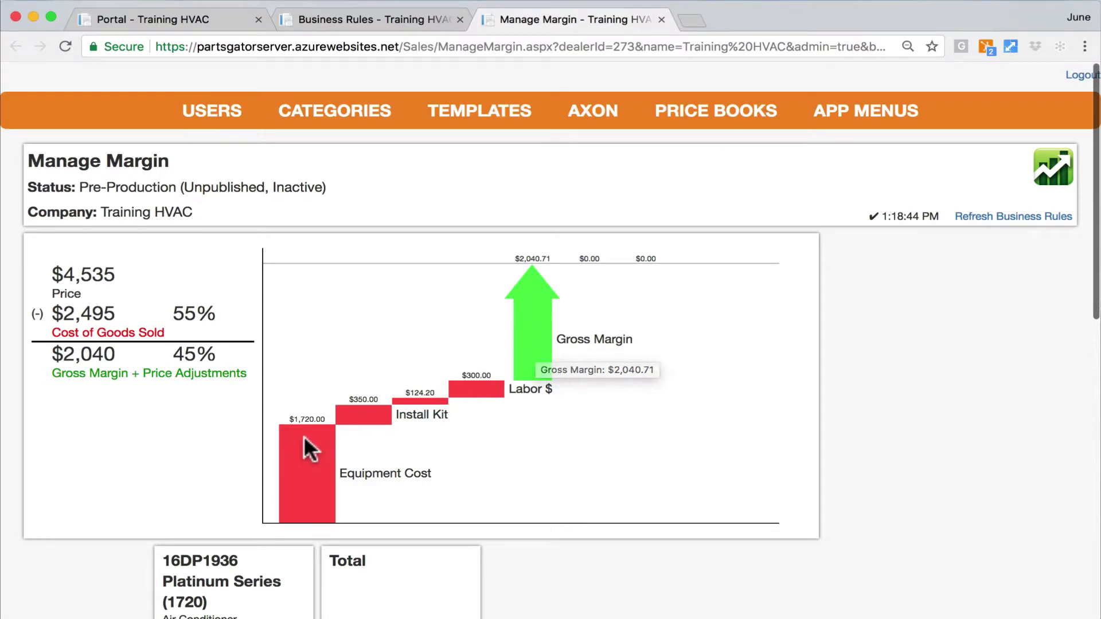
{"action": "mouse_move", "coordinate": [373, 416]}
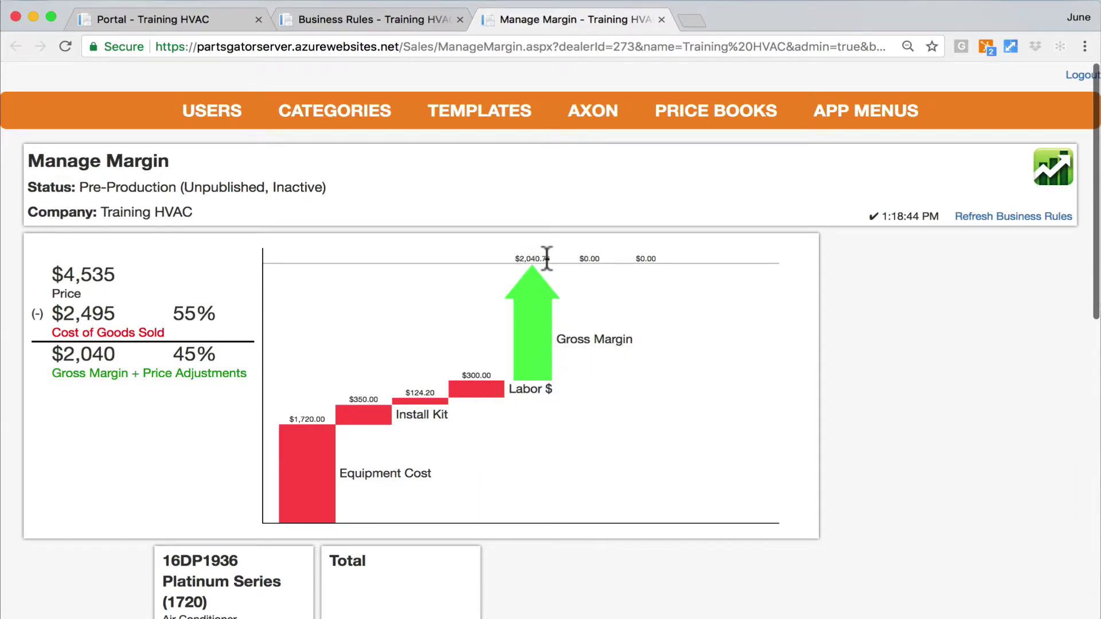
{"action": "scroll", "coordinate": [654, 378], "scroll_direction": "down", "scroll_amount": 3}
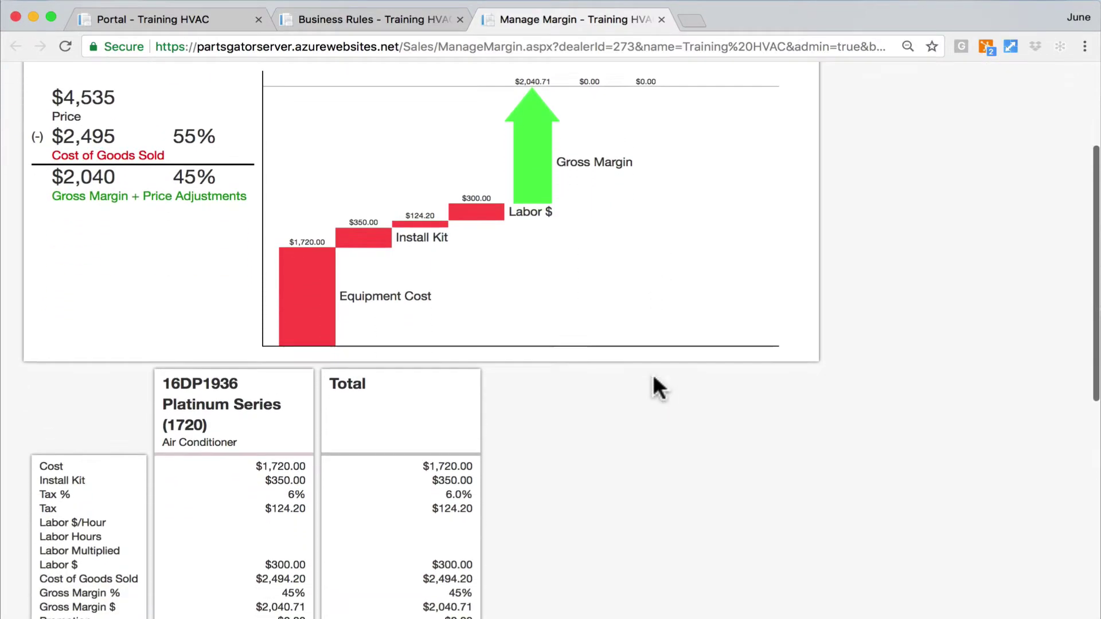
{"action": "scroll", "coordinate": [654, 378], "scroll_direction": "down", "scroll_amount": 3}
{"action": "scroll", "coordinate": [654, 379], "scroll_direction": "down", "scroll_amount": 1}
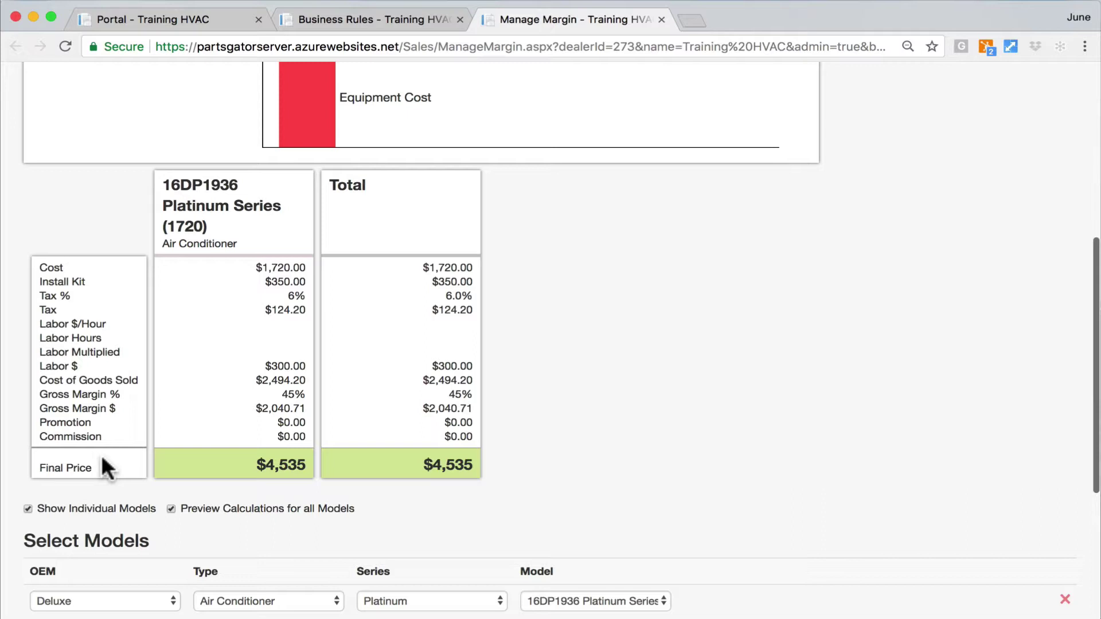
{"action": "scroll", "coordinate": [645, 368], "scroll_direction": "up", "scroll_amount": 10}
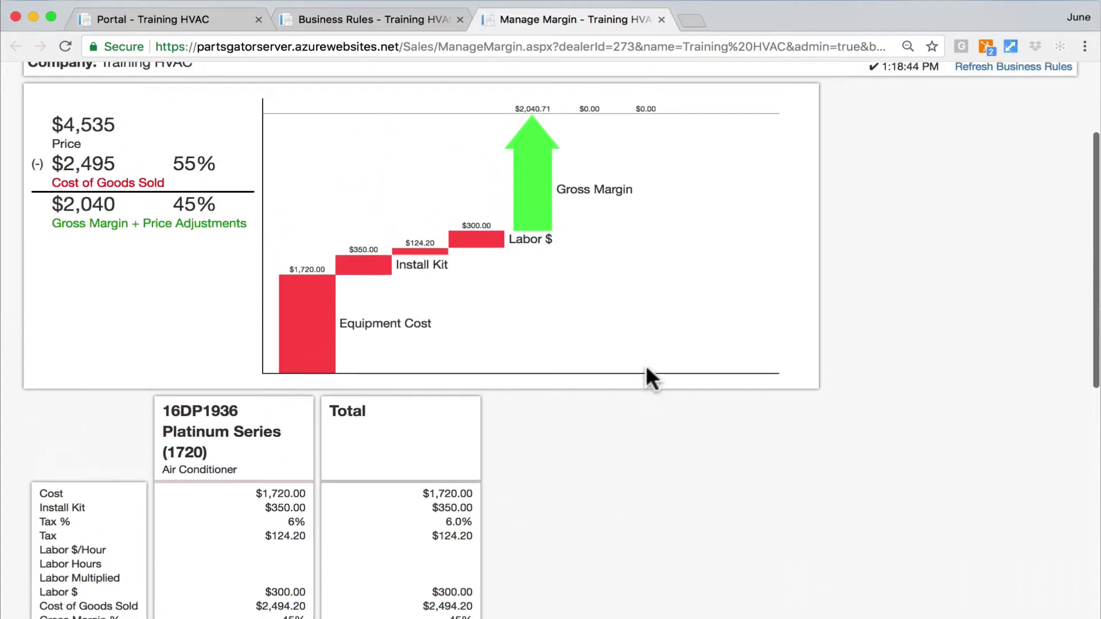
Return to Business Rules, set the default gross margin in the Pricing section to 40%, and save the change.
{"action": "scroll", "coordinate": [646, 364], "scroll_direction": "up", "scroll_amount": 2}
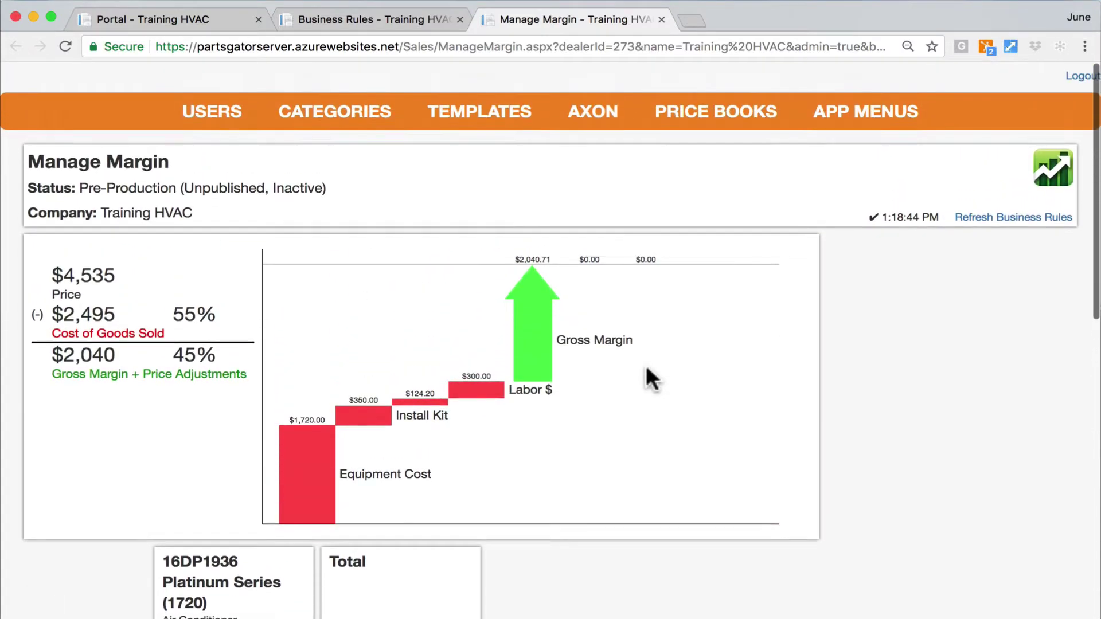
{"action": "left_click", "coordinate": [372, 18]}
{"action": "scroll", "coordinate": [404, 193], "scroll_direction": "down", "scroll_amount": 3}
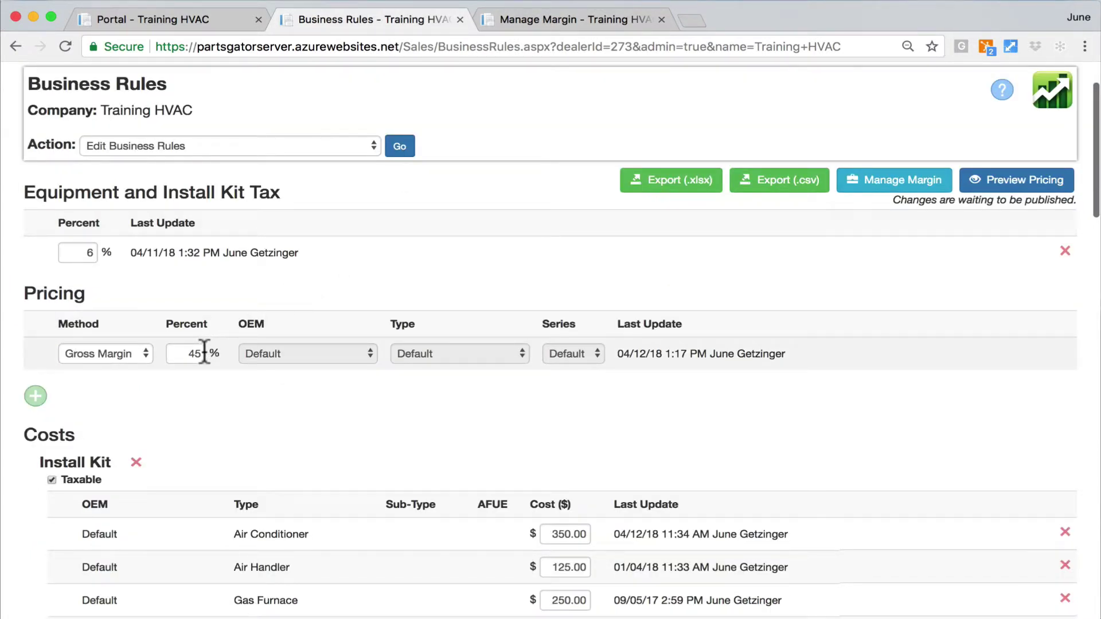
{"action": "left_click_drag", "start_coordinate": [201, 352], "coordinate": [185, 351]}
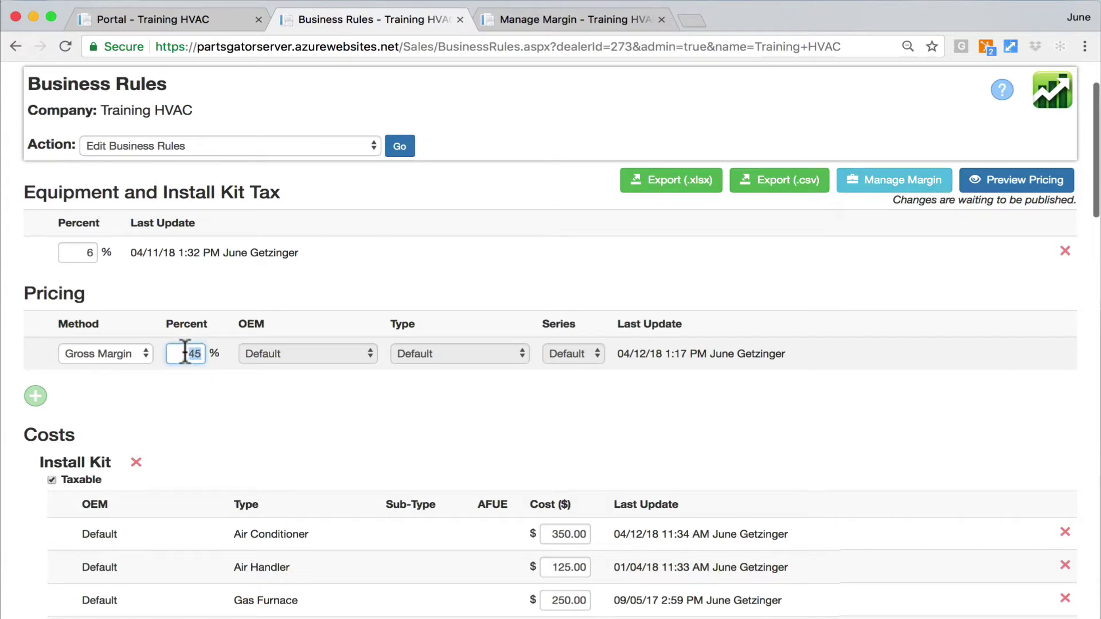
{"action": "type", "text": "40"}
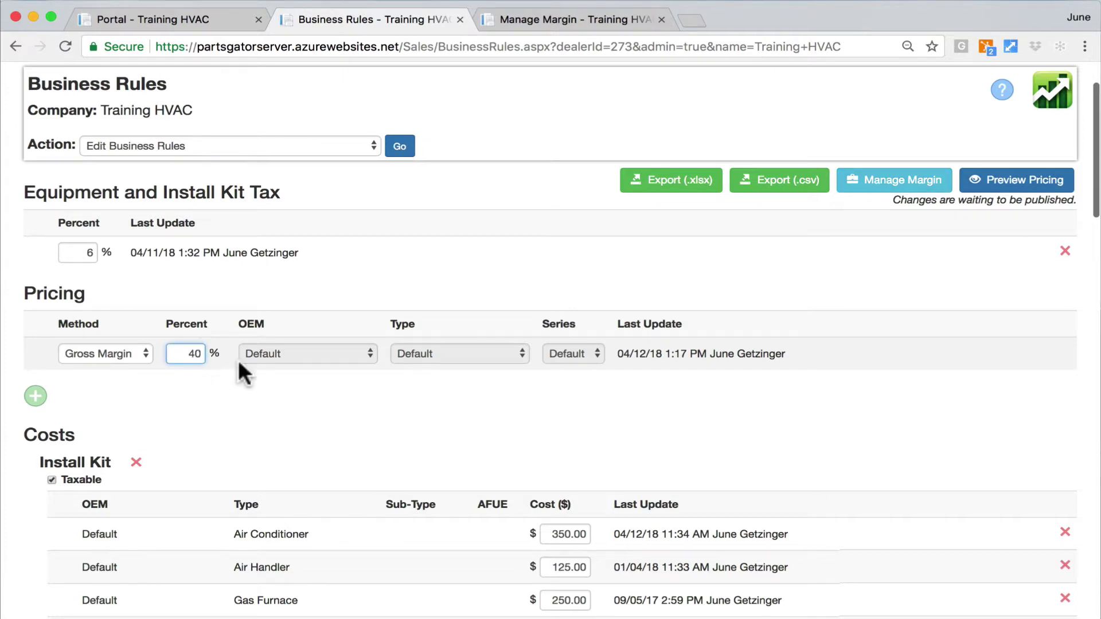
{"action": "left_click", "coordinate": [283, 395]}
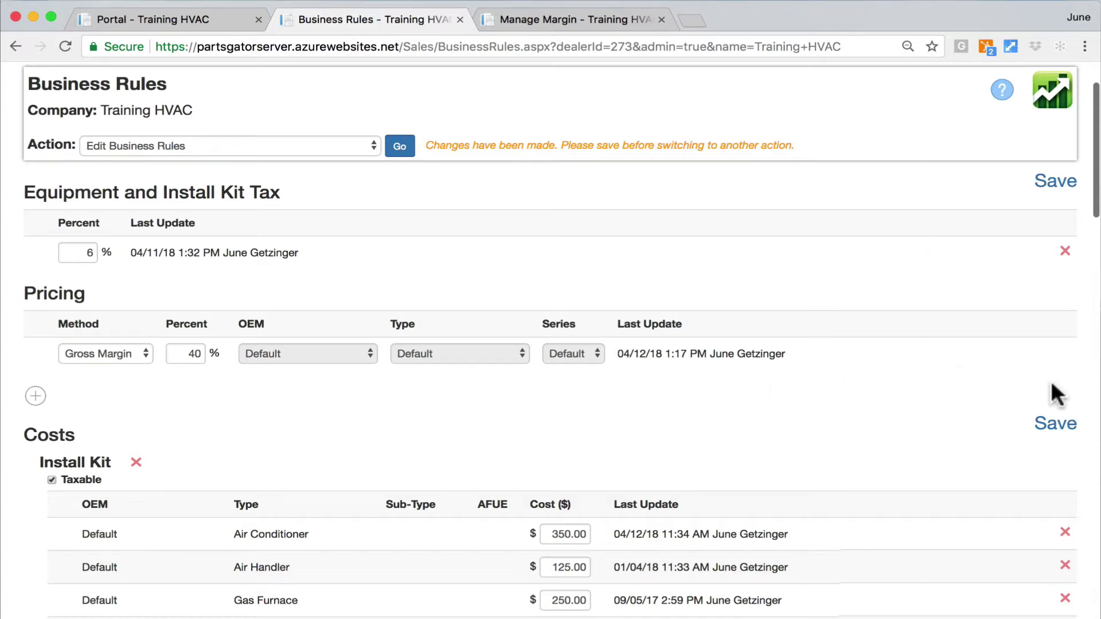
{"action": "left_click", "coordinate": [1056, 424]}
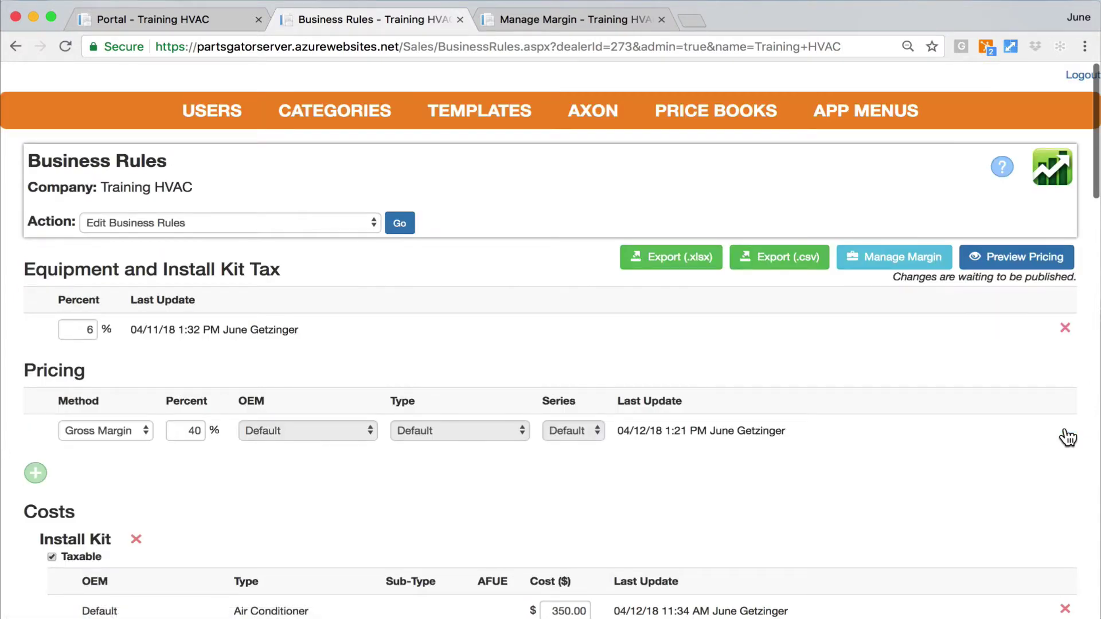
Set the default Air Conditioner install kit cost to $300.00 and save the business rules.
{"action": "scroll", "coordinate": [883, 453], "scroll_direction": "down", "scroll_amount": 4}
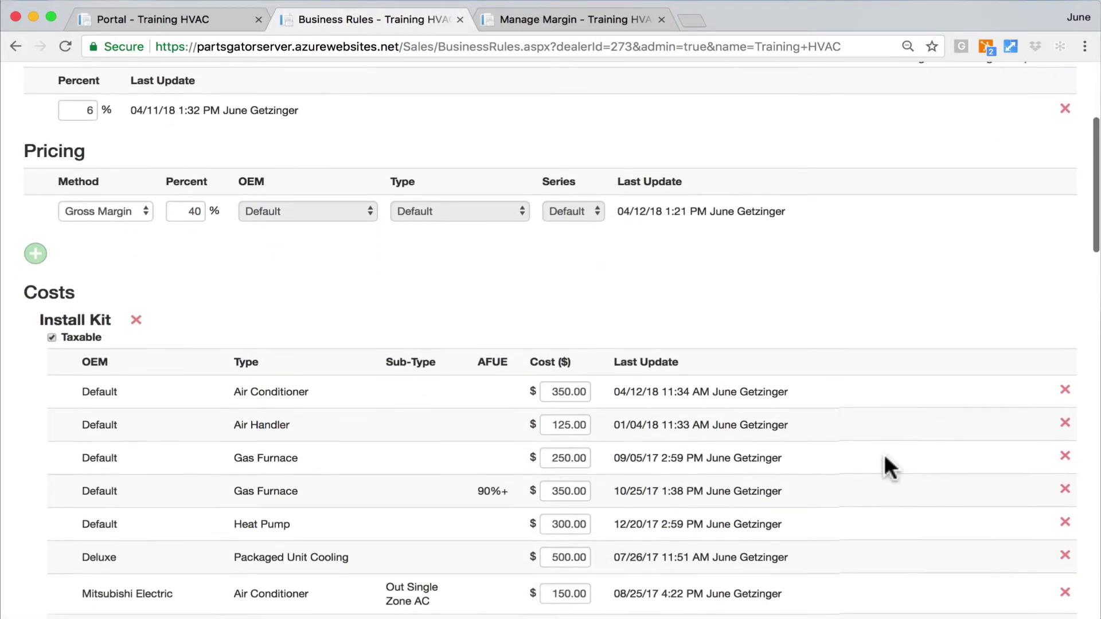
{"action": "scroll", "coordinate": [883, 453], "scroll_direction": "down", "scroll_amount": 3}
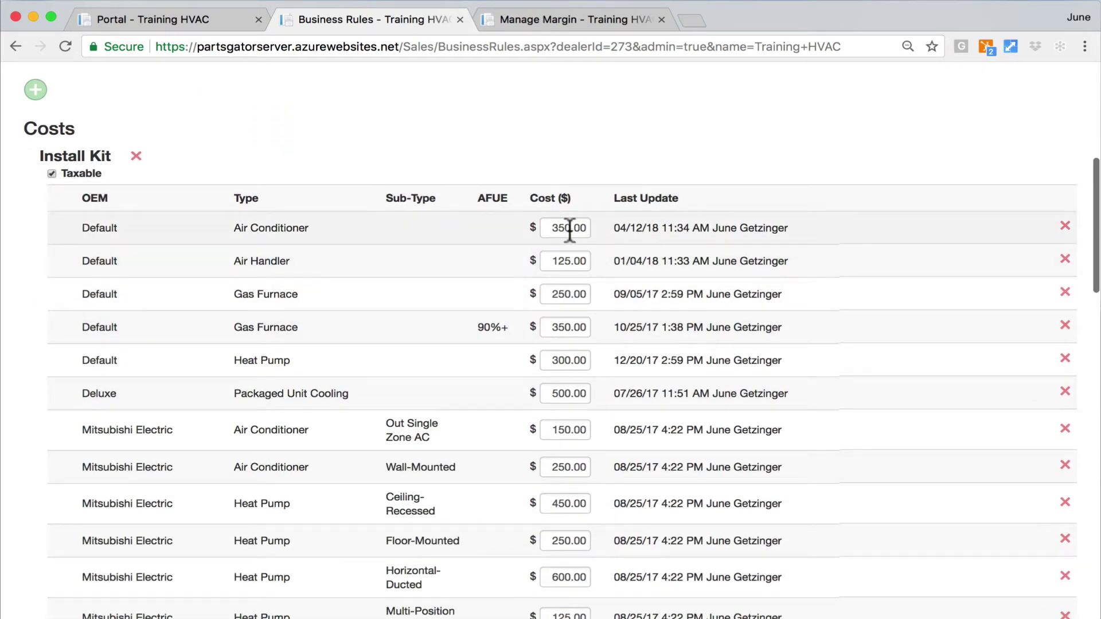
{"action": "left_click", "coordinate": [571, 228]}
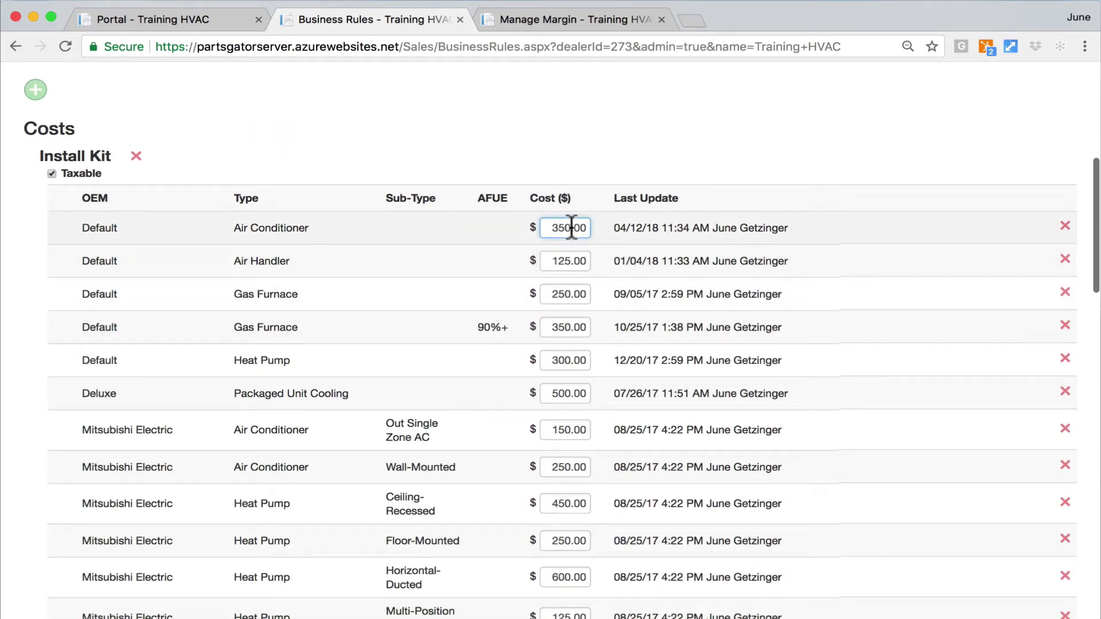
{"action": "key", "text": "BackSpace"}
{"action": "key", "text": "BackSpace"}
{"action": "type", "text": "00"}
{"action": "key", "text": "Return"}
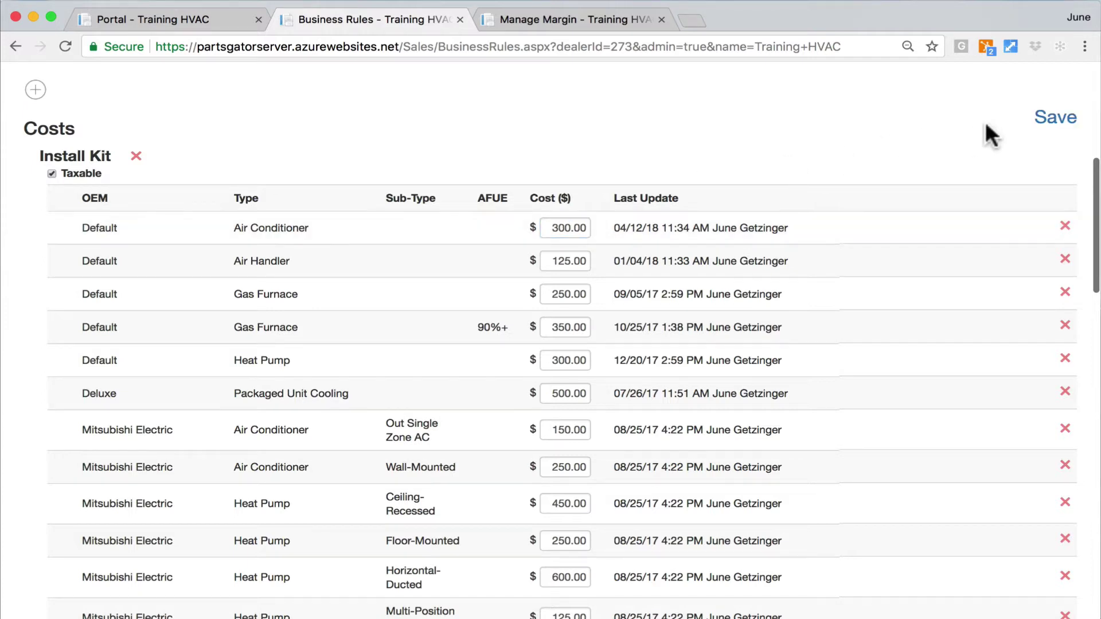
{"action": "left_click", "coordinate": [1052, 122]}
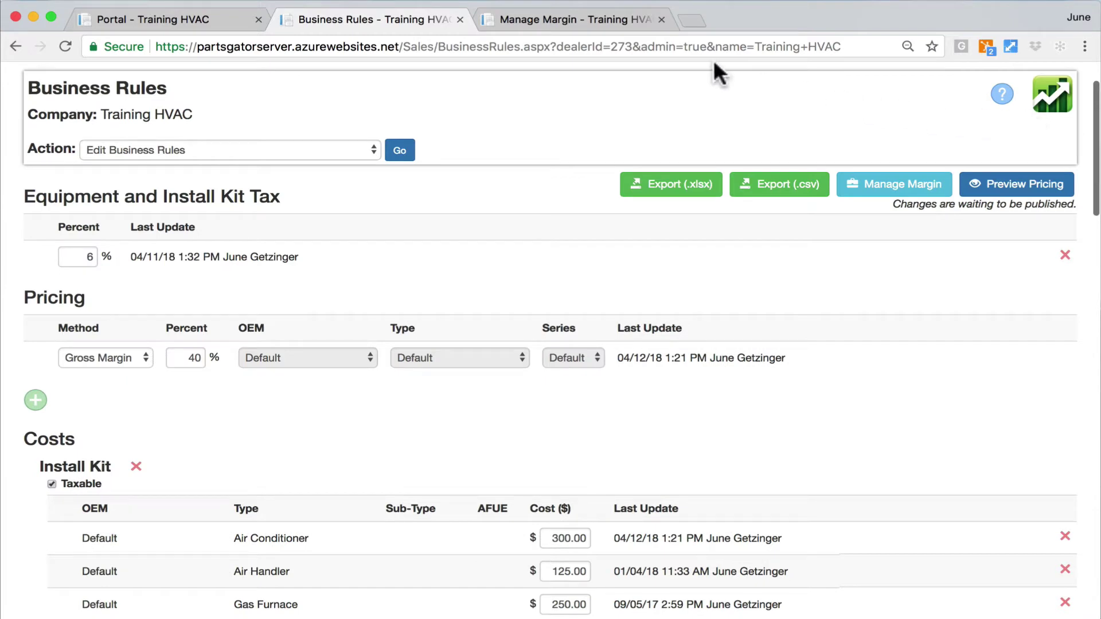
Refresh the business rules in Manage Margin and review the 16DP1936 model's recalculated price chart and cost breakdown.
{"action": "left_click", "coordinate": [570, 17]}
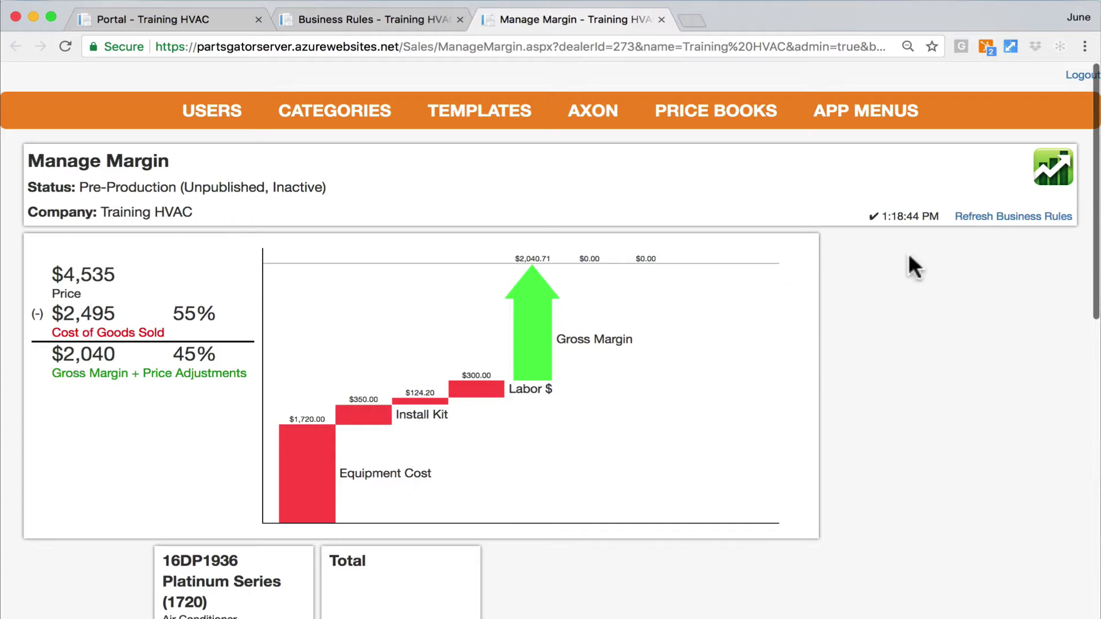
{"action": "left_click", "coordinate": [1011, 227]}
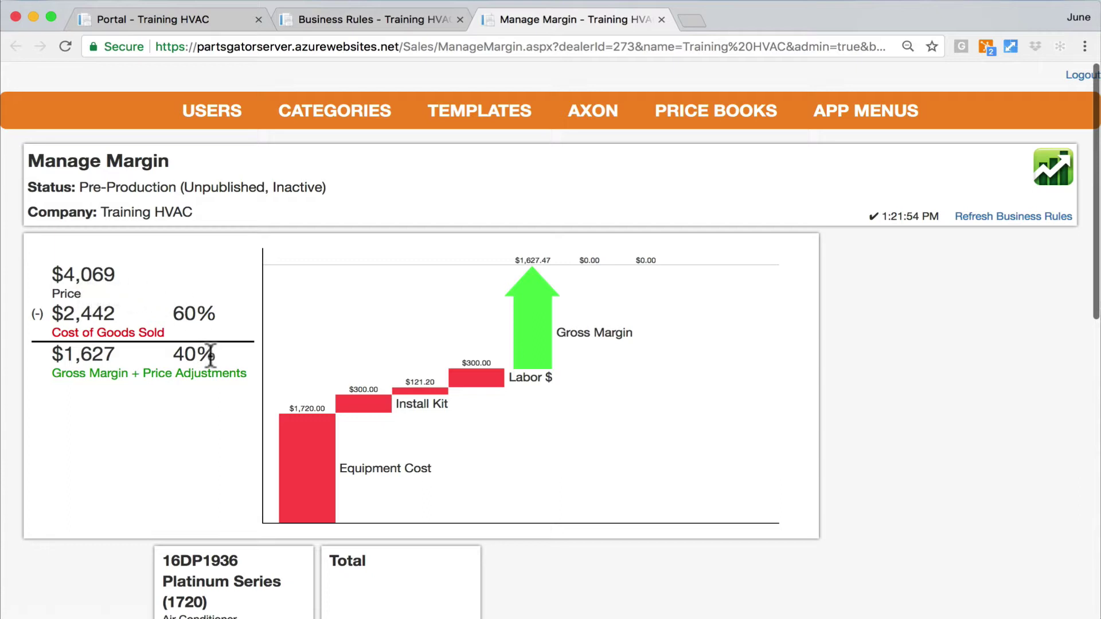
{"action": "scroll", "coordinate": [212, 356], "scroll_direction": "down", "scroll_amount": 5}
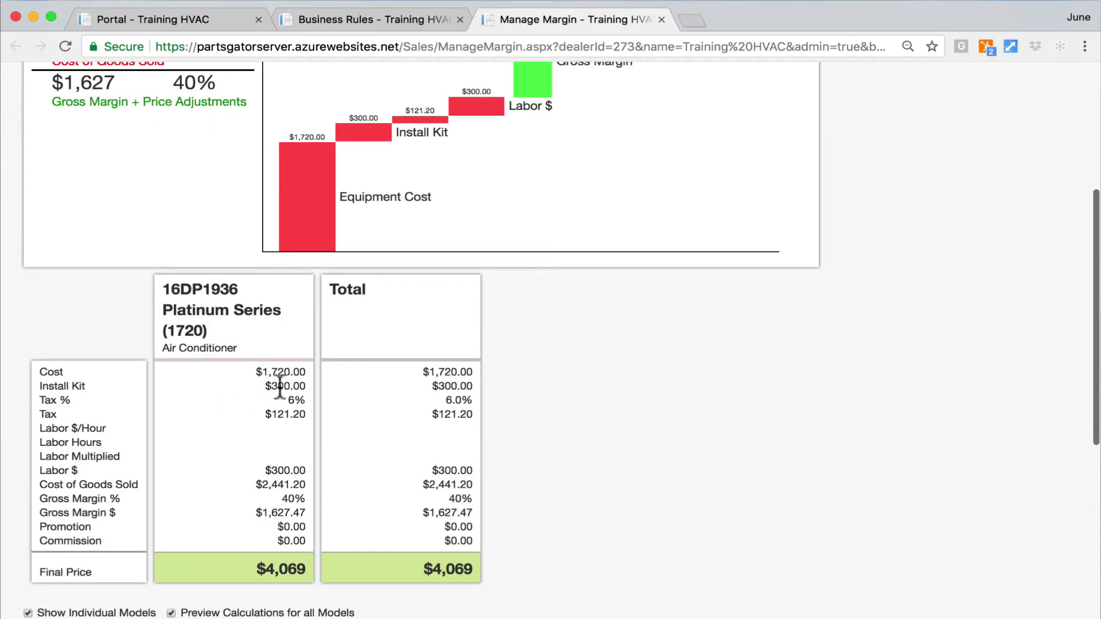
{"action": "scroll", "coordinate": [306, 393], "scroll_direction": "up", "scroll_amount": 5}
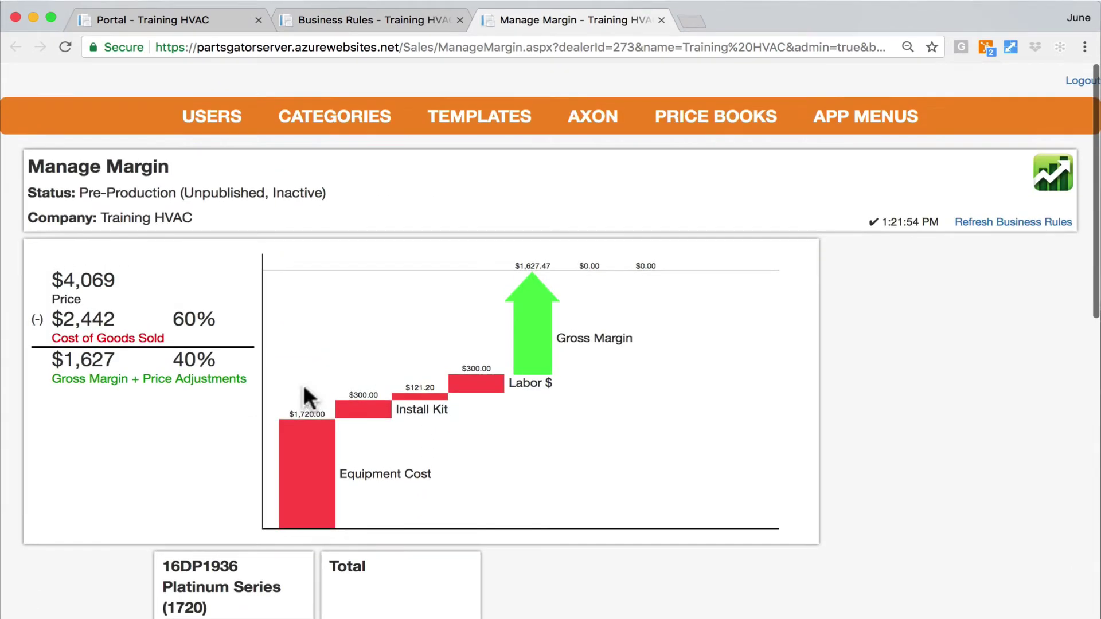
{"action": "scroll", "coordinate": [310, 399], "scroll_direction": "down", "scroll_amount": 1}
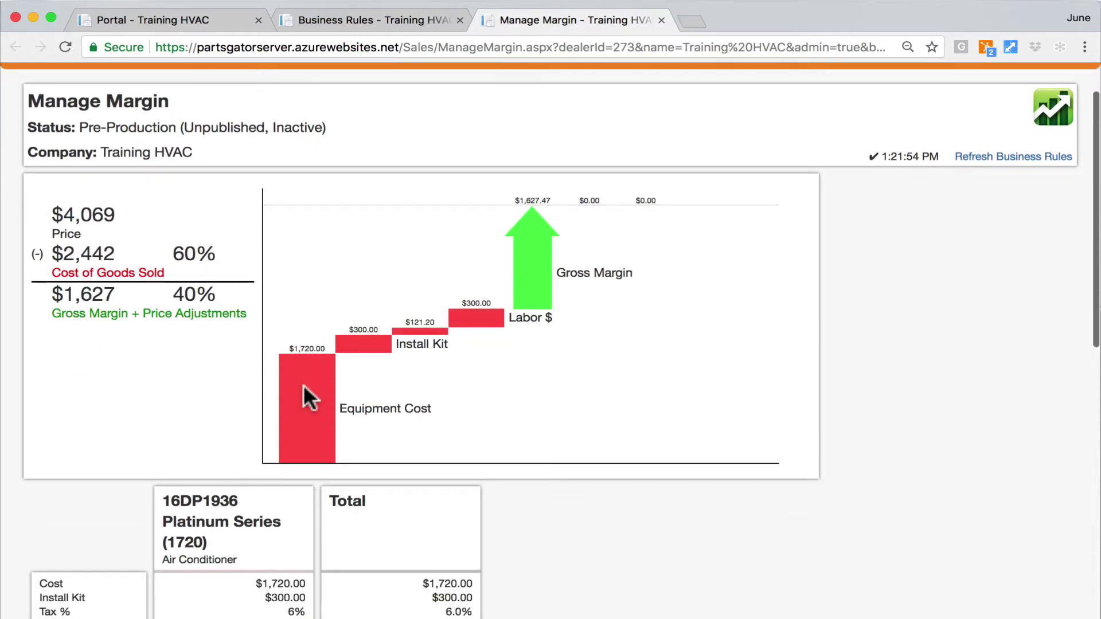
{"action": "mouse_move", "coordinate": [304, 385]}
Open Preview Pricing from Business Rules, then publish the business rules and activate the new pricing.
{"action": "left_click", "coordinate": [391, 21]}
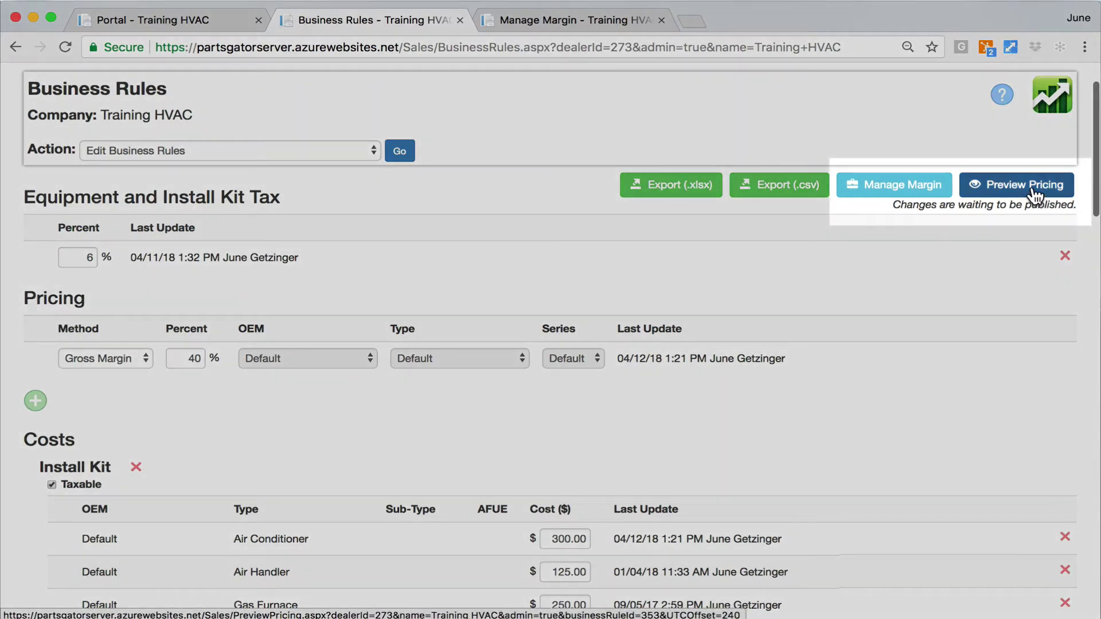
{"action": "left_click", "coordinate": [1035, 197]}
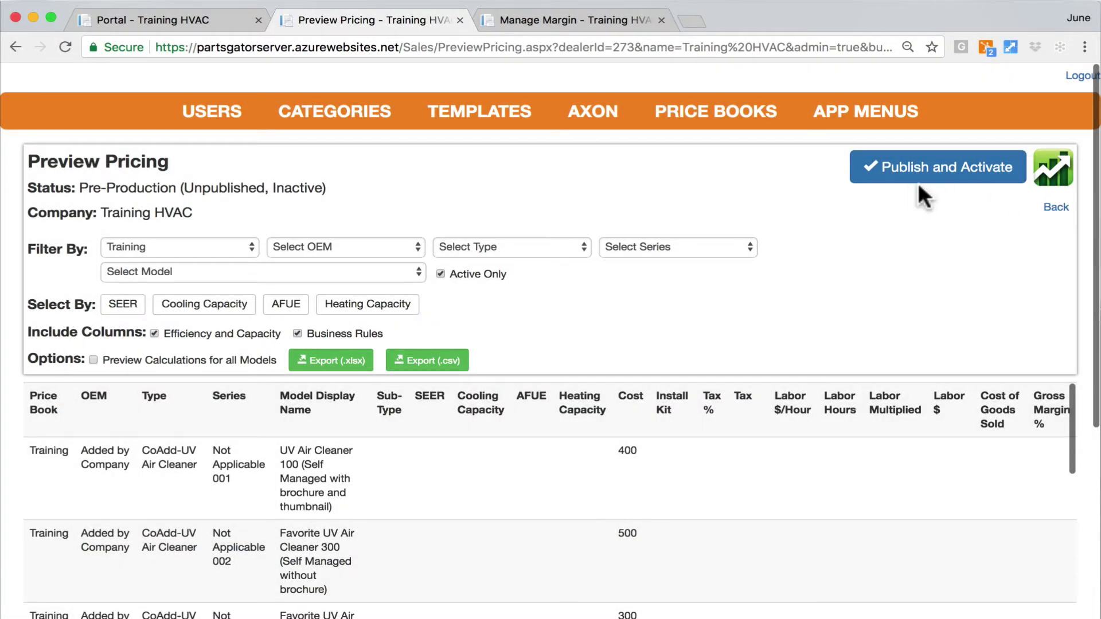
{"action": "left_click", "coordinate": [948, 172]}
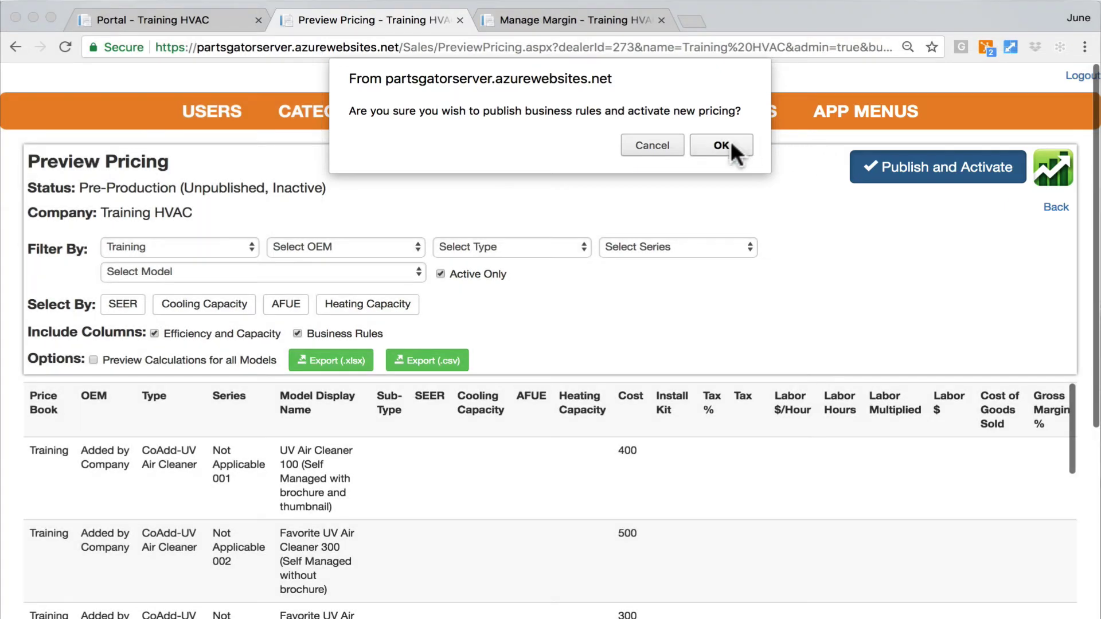
{"action": "left_click", "coordinate": [721, 145]}
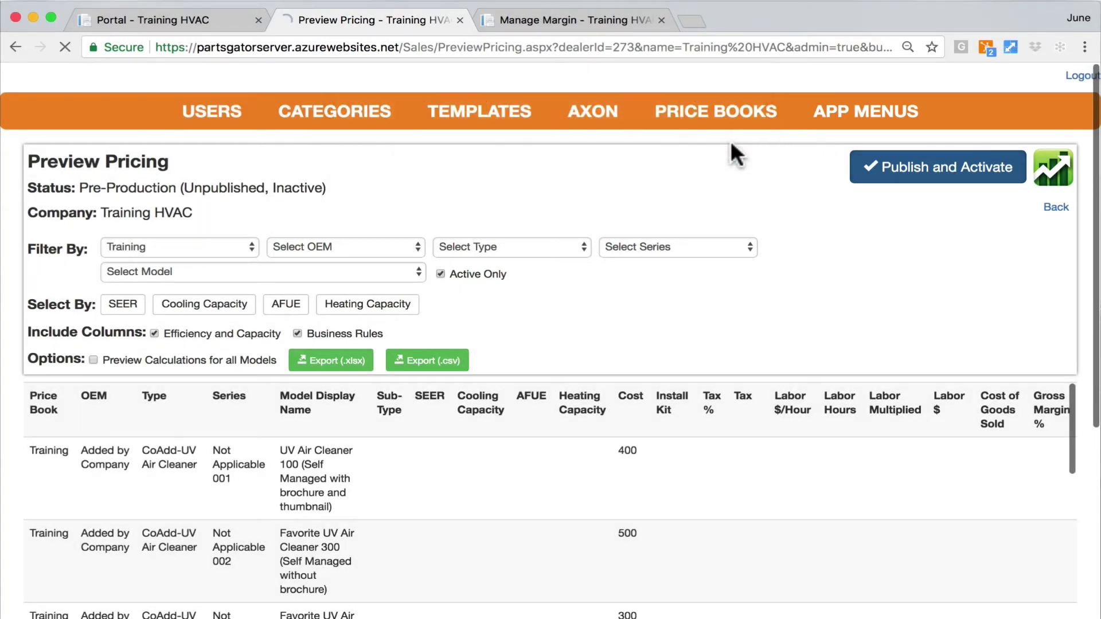